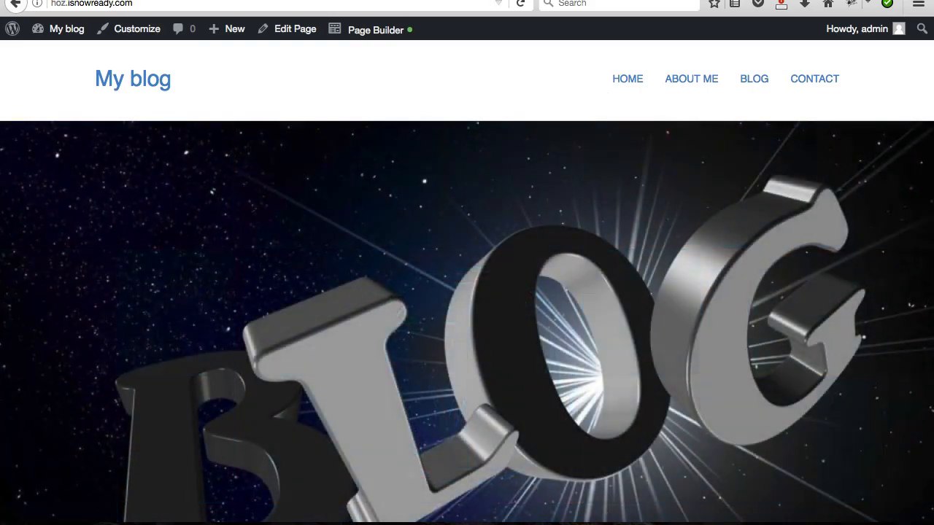
# - Open fontawesome.io in a new browser tab and dismiss the Font Awesome 5 pre-order announcement
pyautogui.press('super+t')
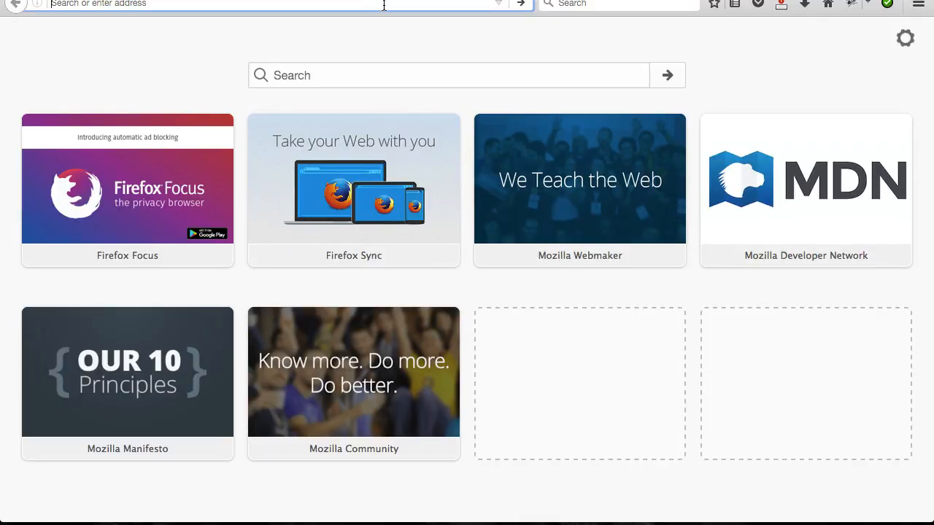
pyautogui.write('font')
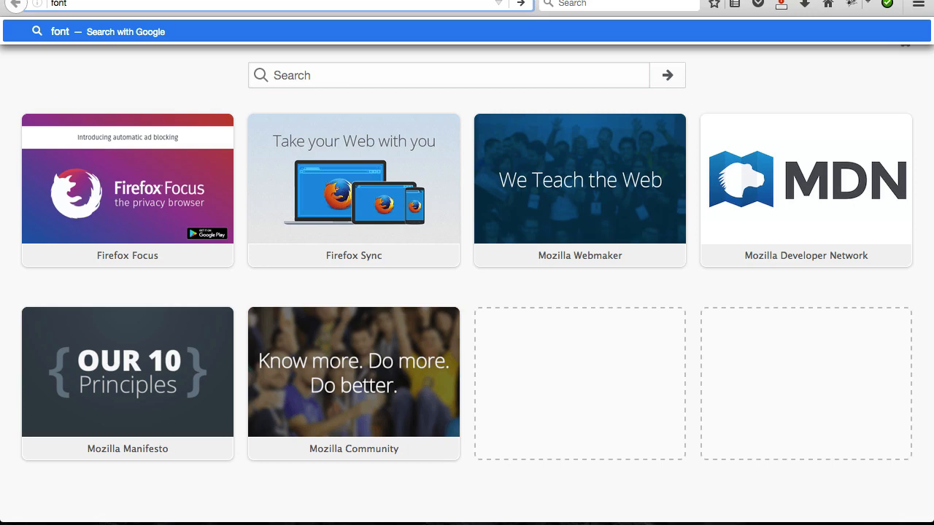
pyautogui.write('awesome')
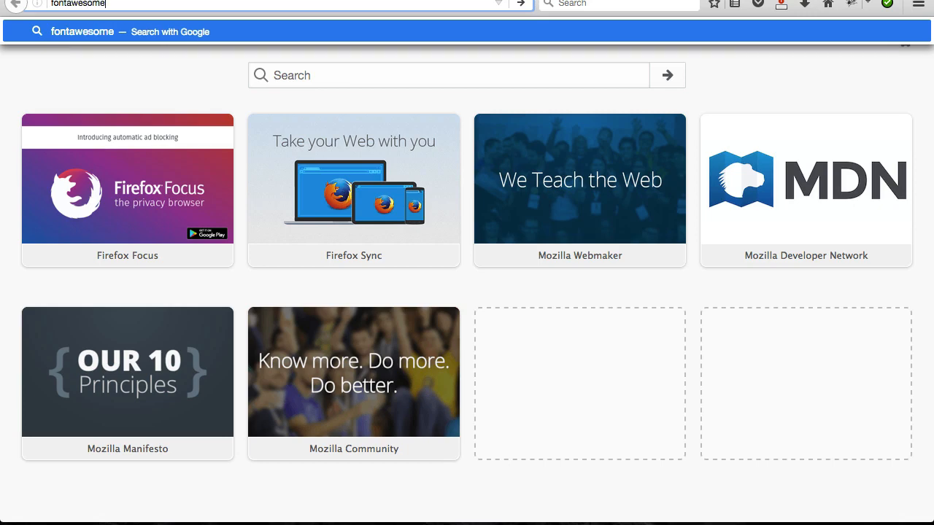
pyautogui.write('.io')
pyautogui.press('Return')
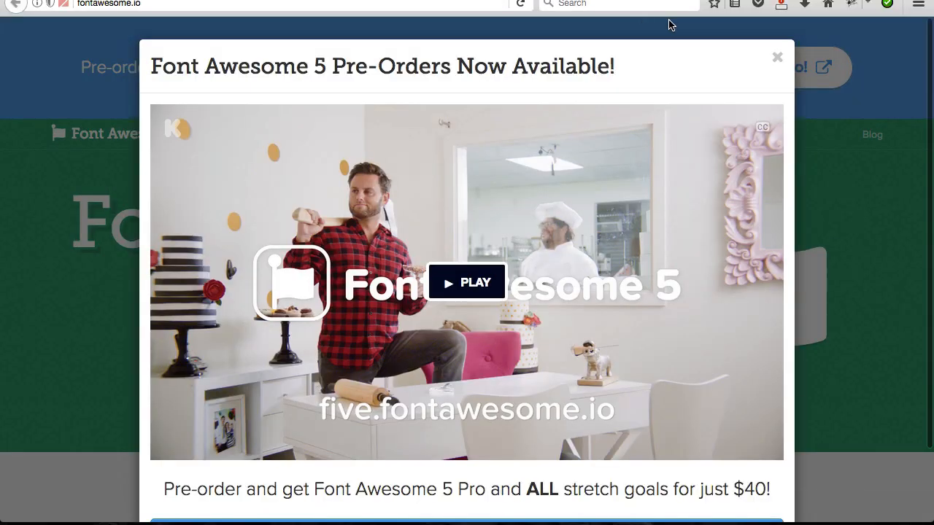
pyautogui.click(778, 58)
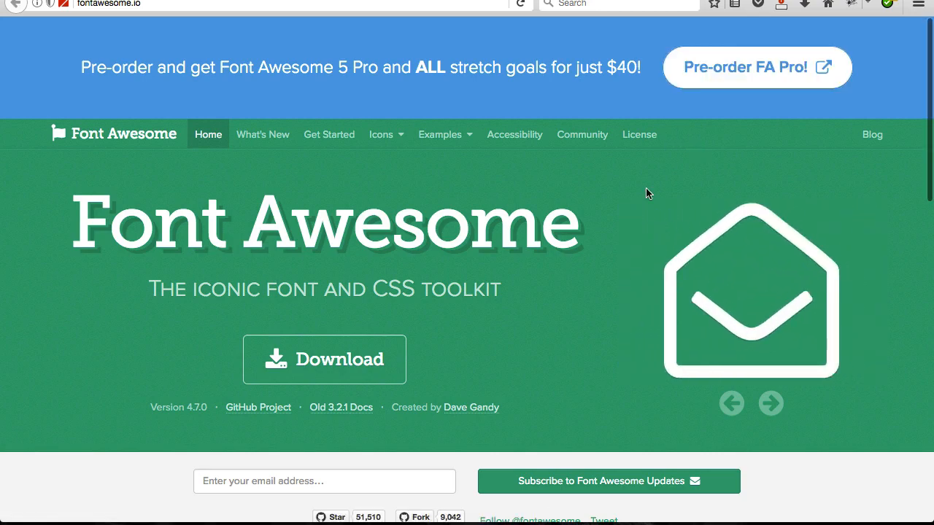
# - Look over the Font Awesome home page and open the page with the complete icon set
pyautogui.scroll(-2, 645, 191)
pyautogui.scroll(-10, 646, 191)
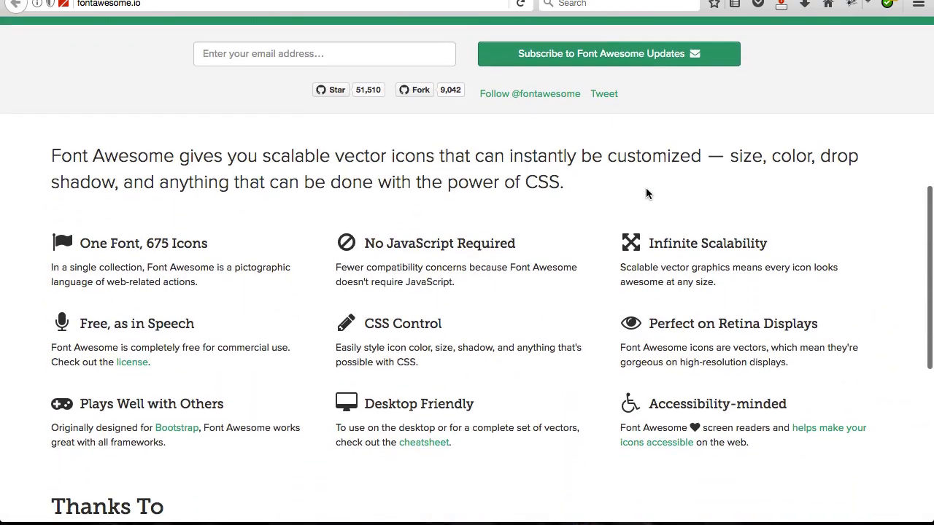
pyautogui.scroll(-6, 646, 191)
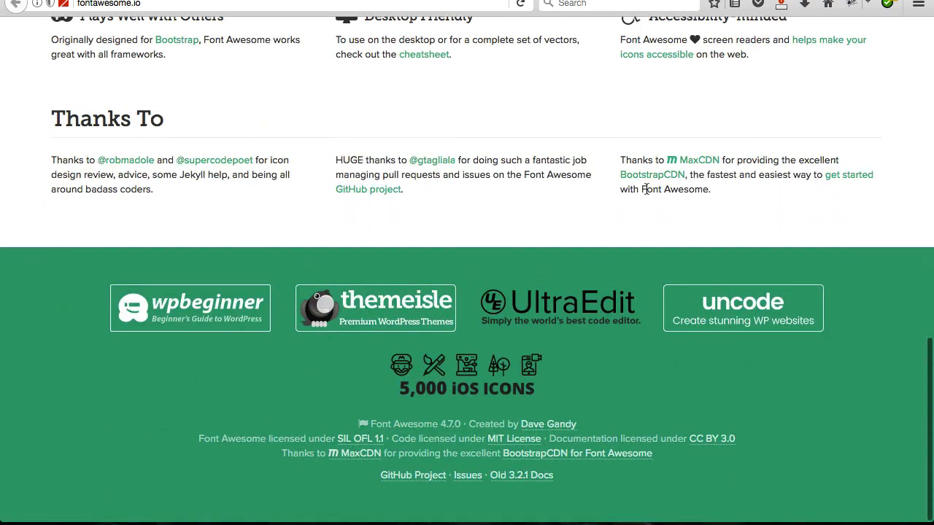
pyautogui.scroll(8, 646, 191)
pyautogui.scroll(8, 646, 190)
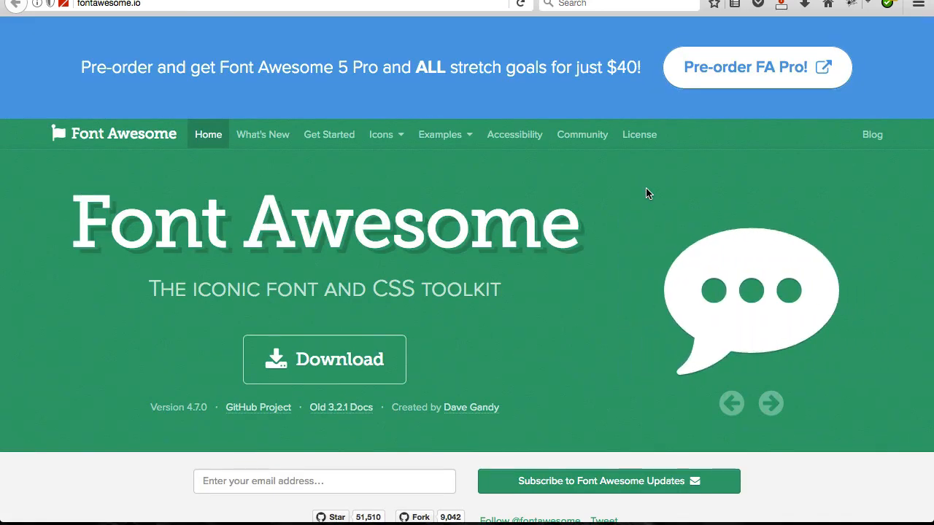
pyautogui.scroll(-4, 645, 193)
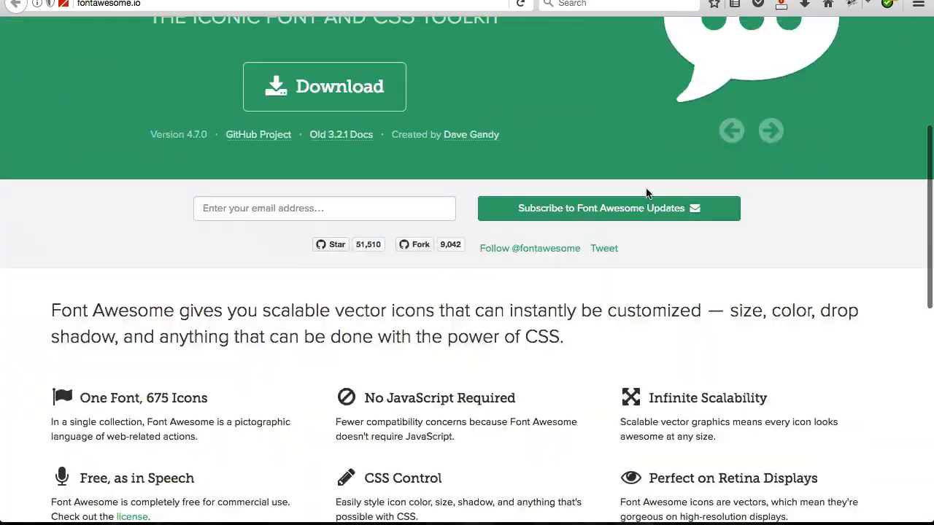
pyautogui.scroll(5, 645, 194)
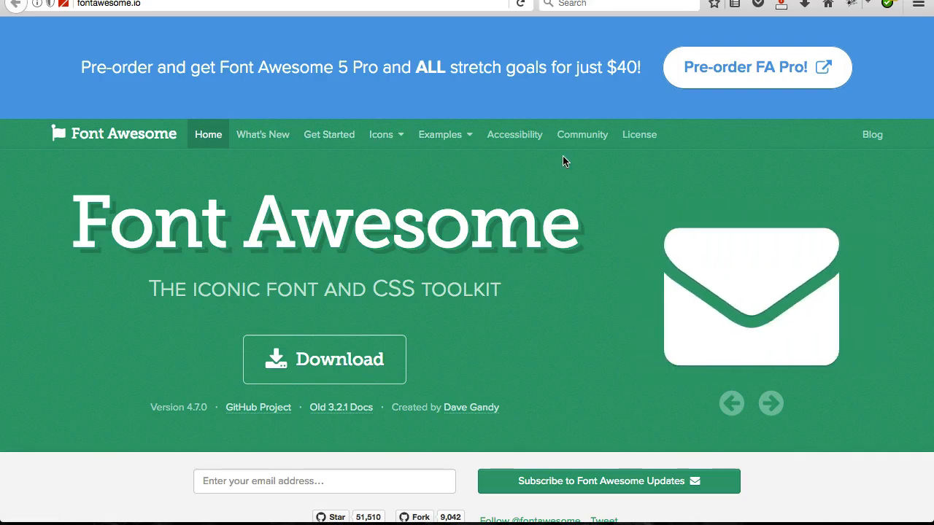
pyautogui.click(379, 140)
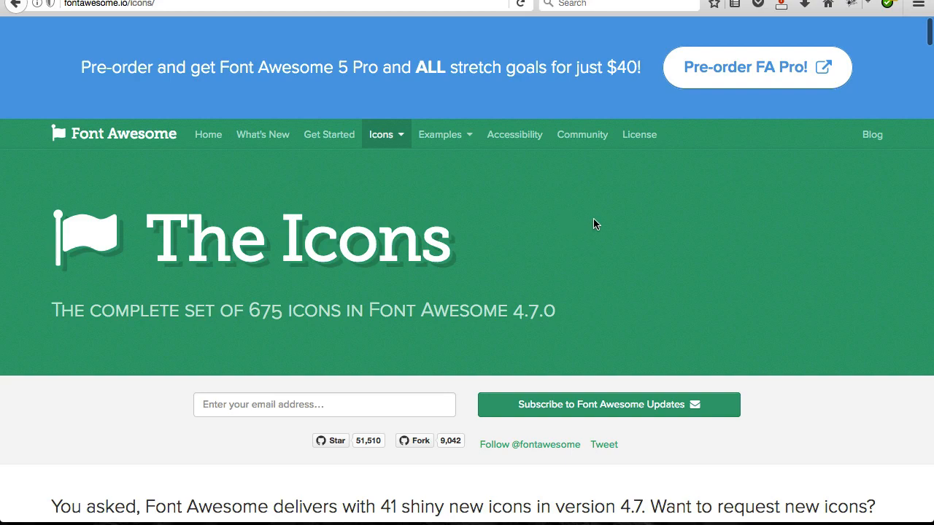
# - Browse the icon list by category, from the new 4.7 icons through the text editor icons
pyautogui.scroll(-5, 556, 212)
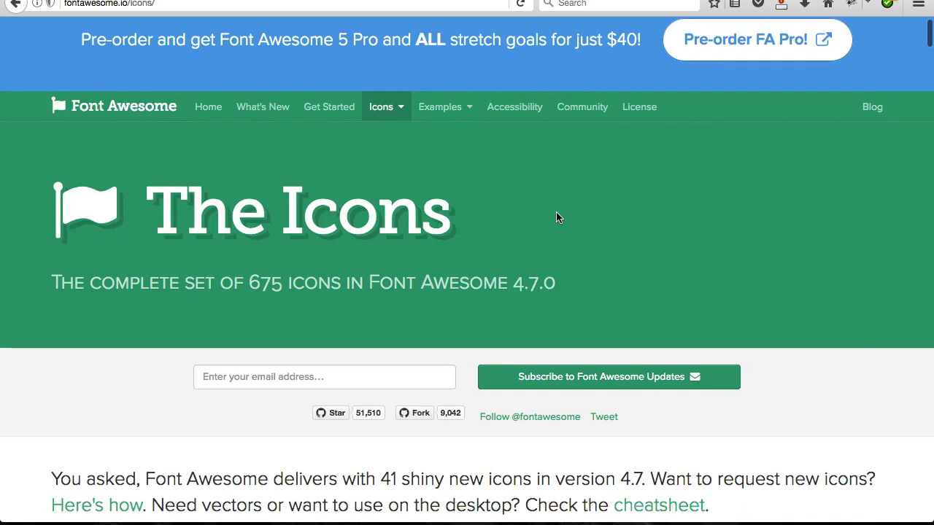
pyautogui.scroll(-3, 557, 215)
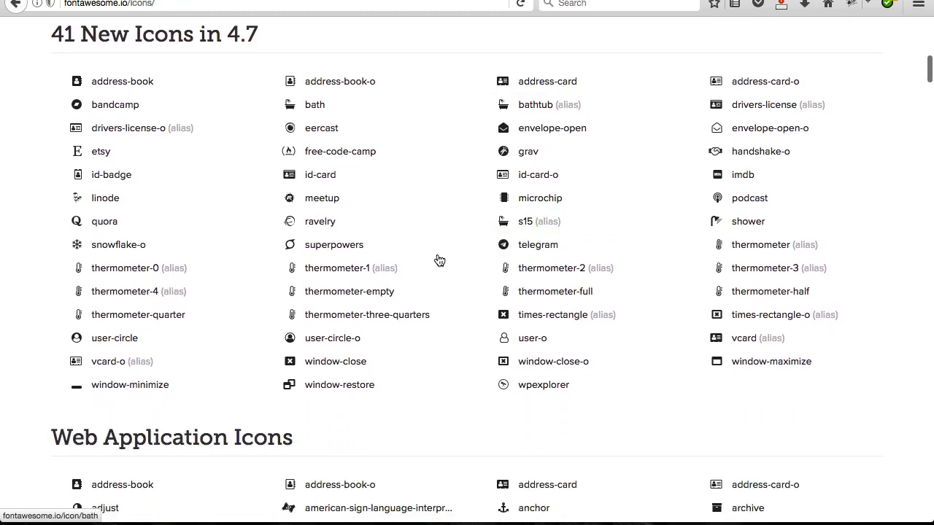
pyautogui.scroll(-7, 442, 273)
pyautogui.scroll(3, 445, 273)
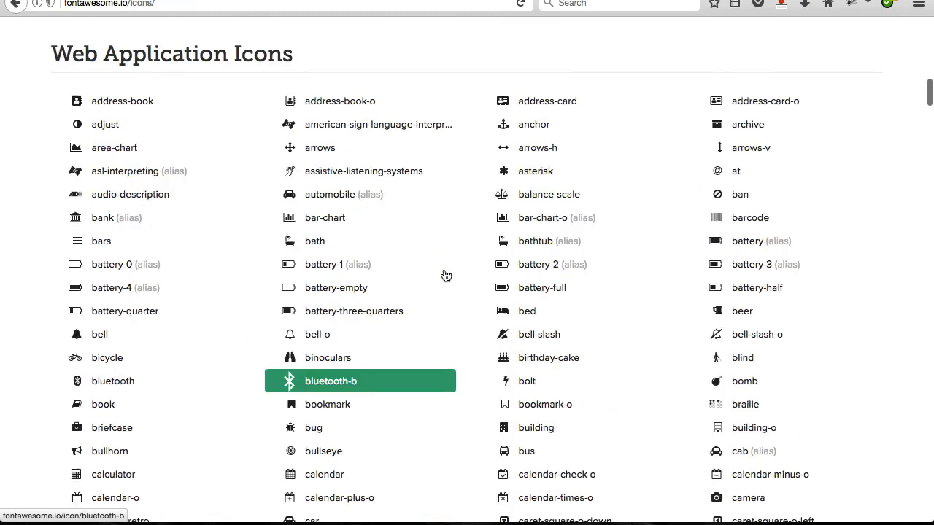
pyautogui.scroll(-4, 464, 346)
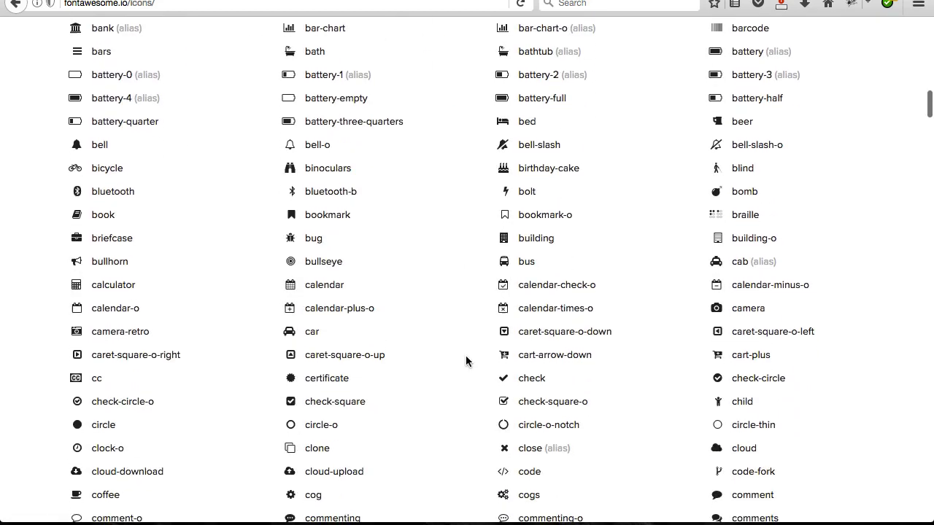
pyautogui.scroll(-3, 466, 361)
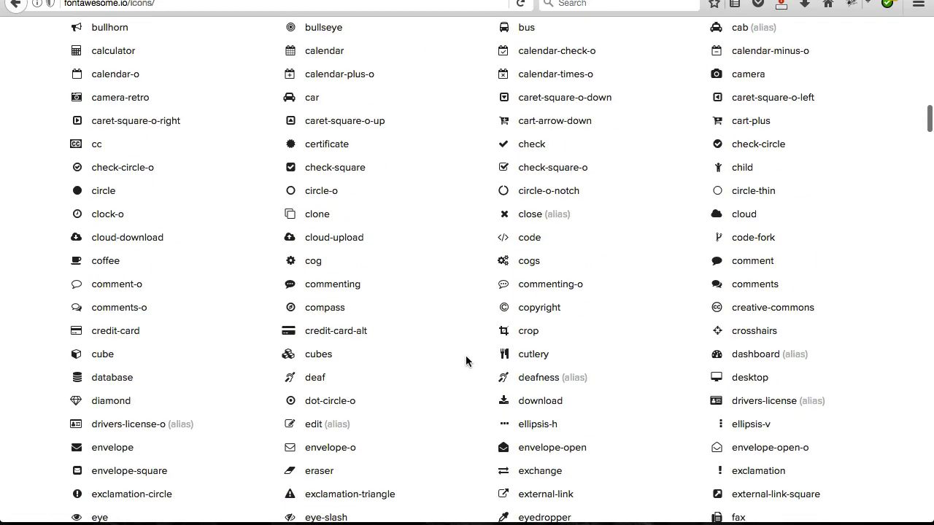
pyautogui.scroll(-5, 424, 259)
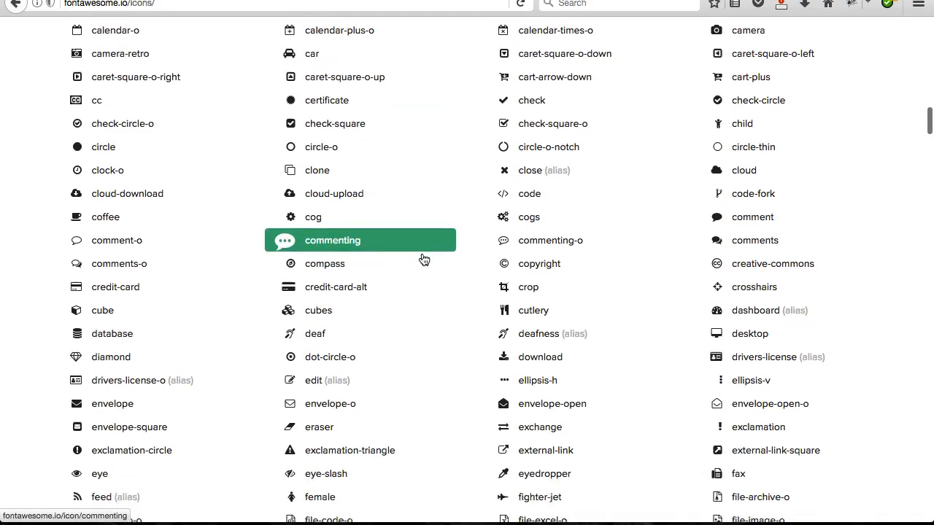
pyautogui.scroll(-20, 423, 259)
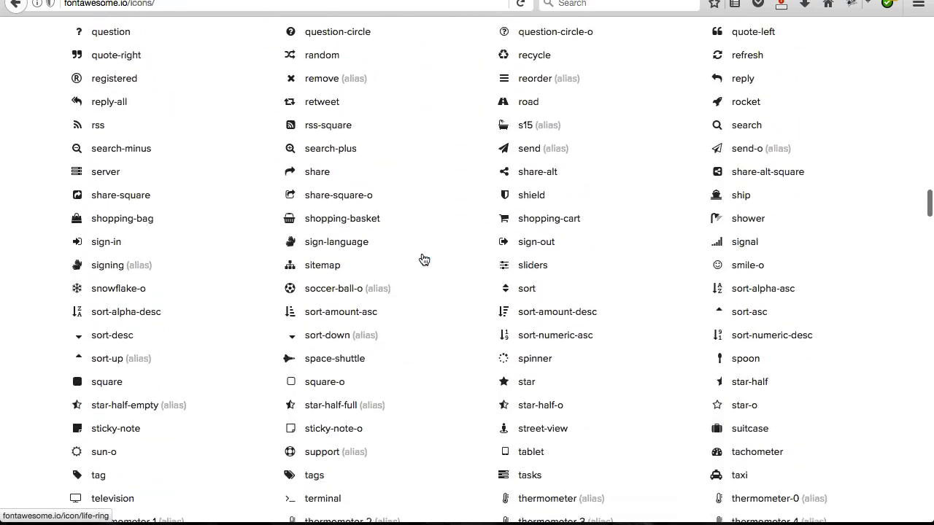
pyautogui.scroll(-7, 424, 259)
pyautogui.scroll(1, 342, 367)
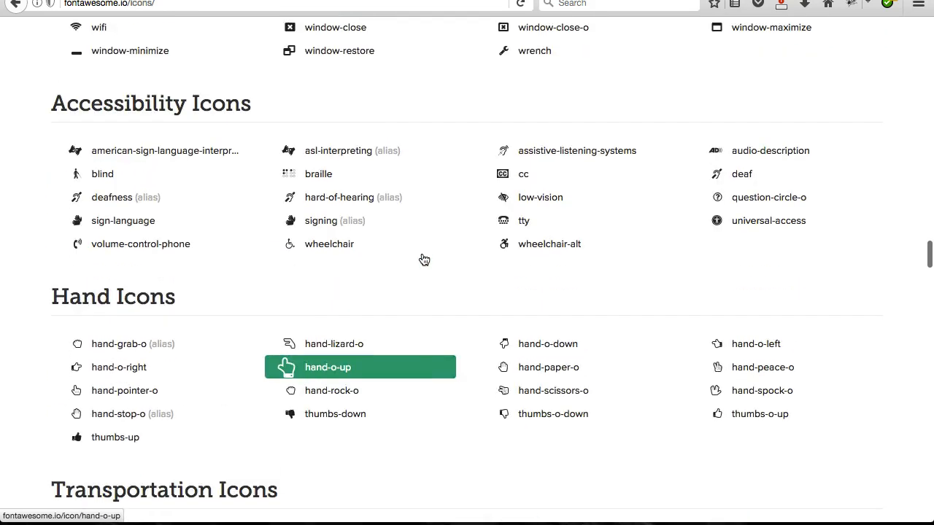
pyautogui.scroll(-2, 415, 272)
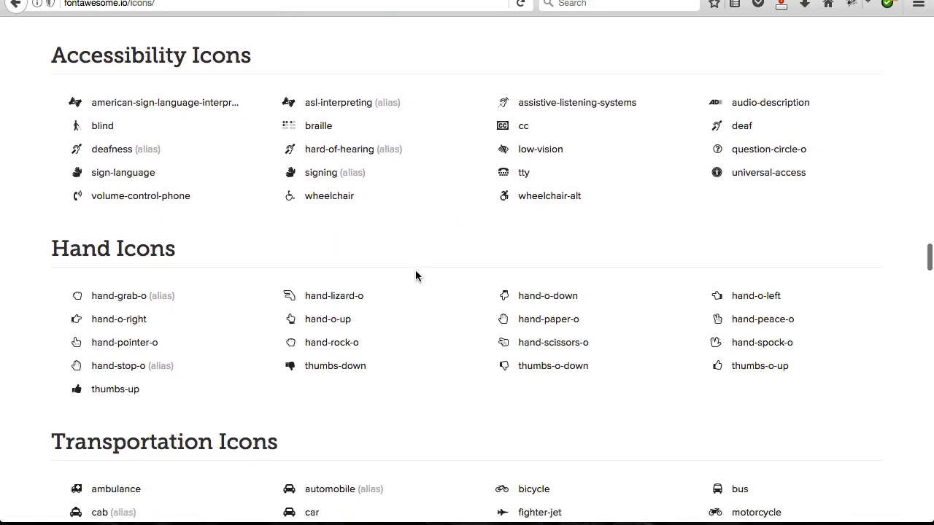
pyautogui.scroll(-3, 409, 246)
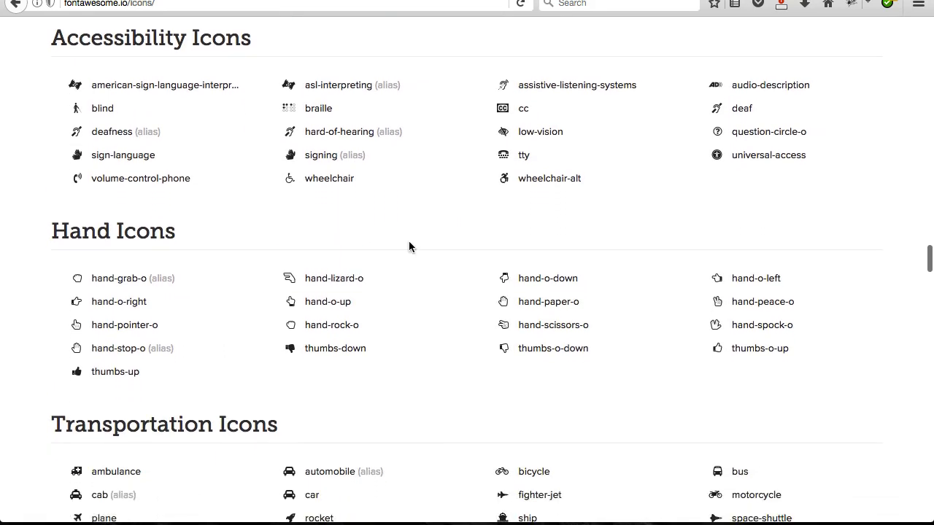
pyautogui.scroll(-4, 432, 290)
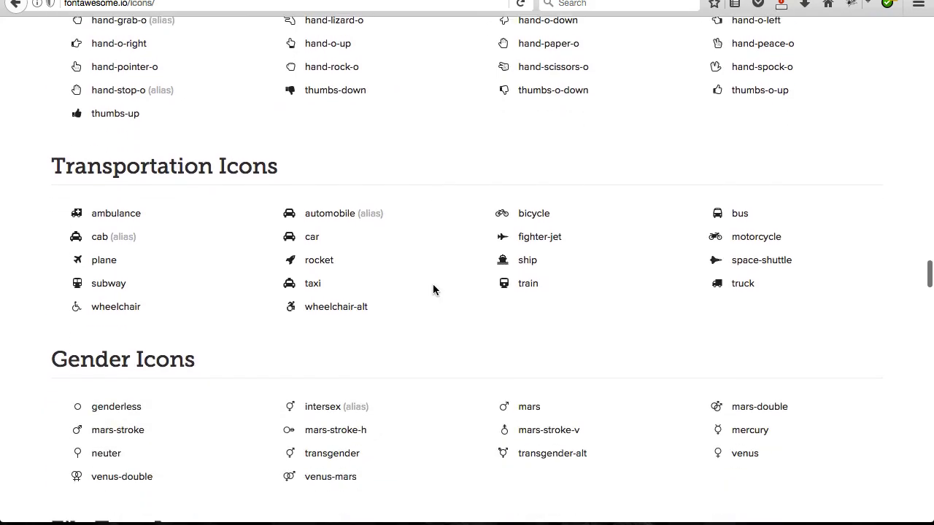
pyautogui.scroll(-15, 442, 334)
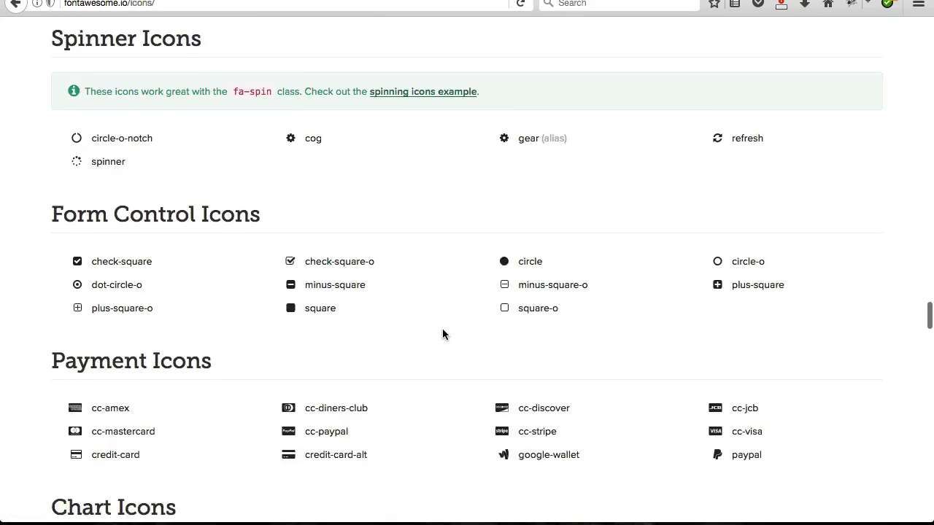
pyautogui.scroll(-3, 444, 335)
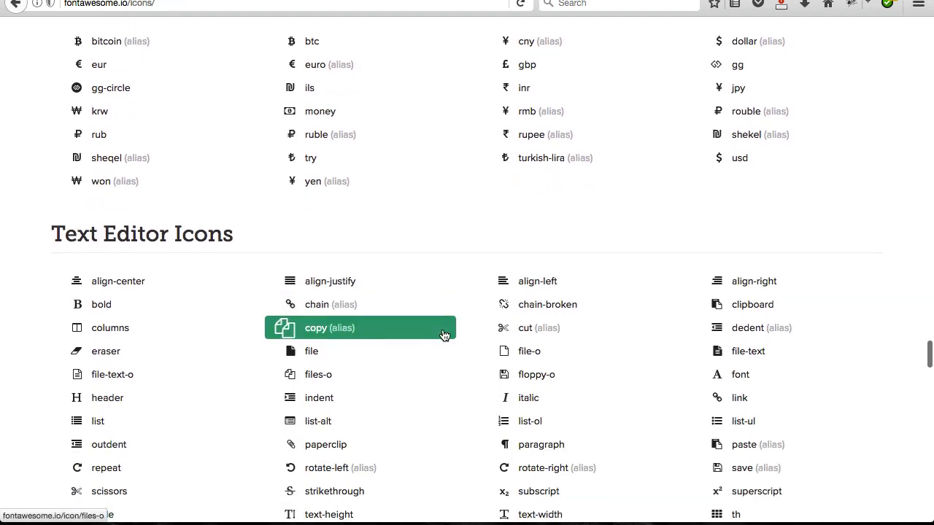
pyautogui.scroll(-2, 444, 335)
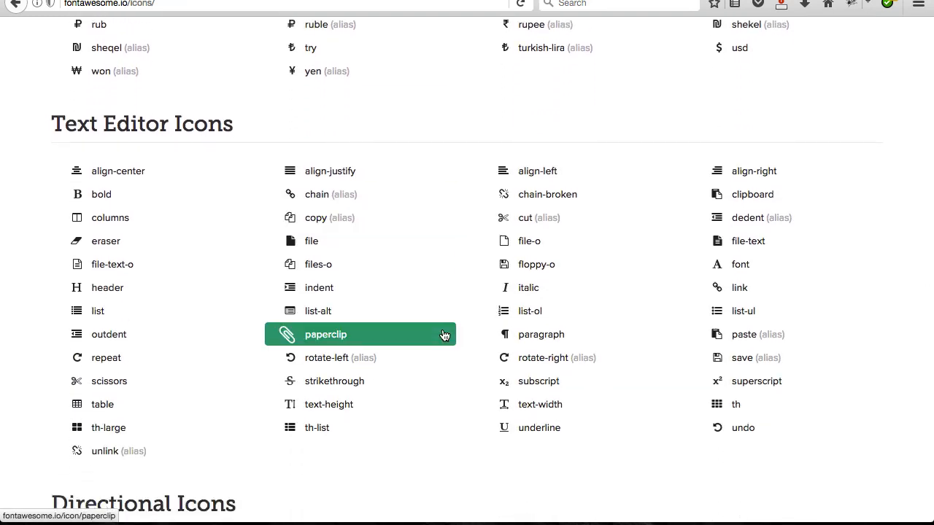
pyautogui.scroll(20, 459, 282)
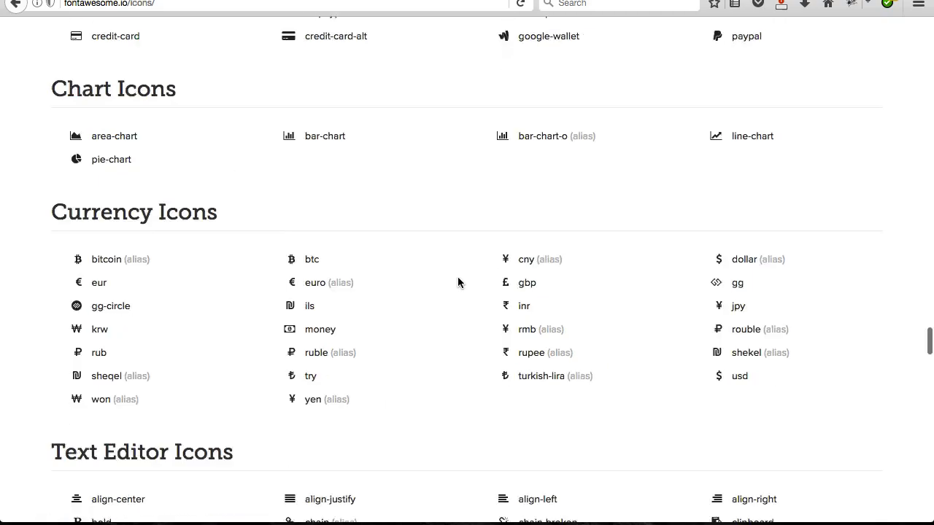
pyautogui.scroll(3, 458, 281)
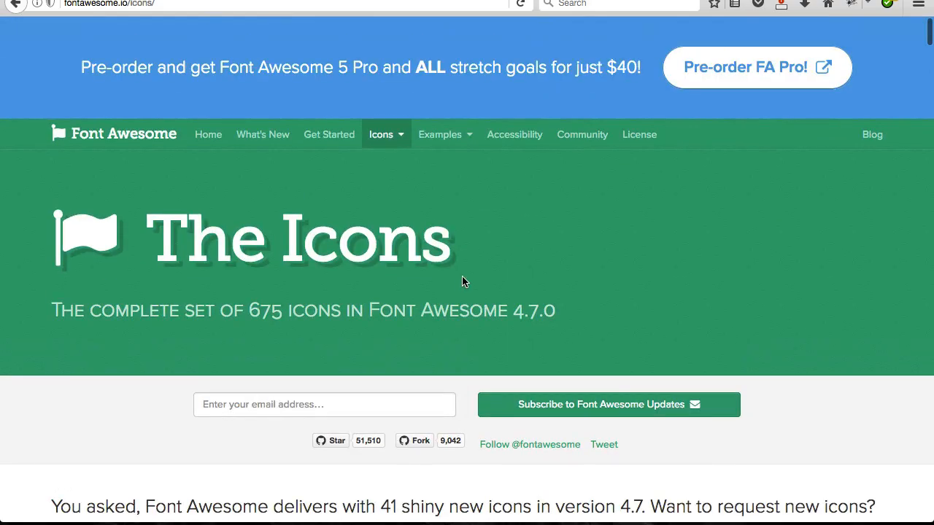
# - Search the Font Awesome icon set for "facebook"
pyautogui.scroll(-2, 615, 250)
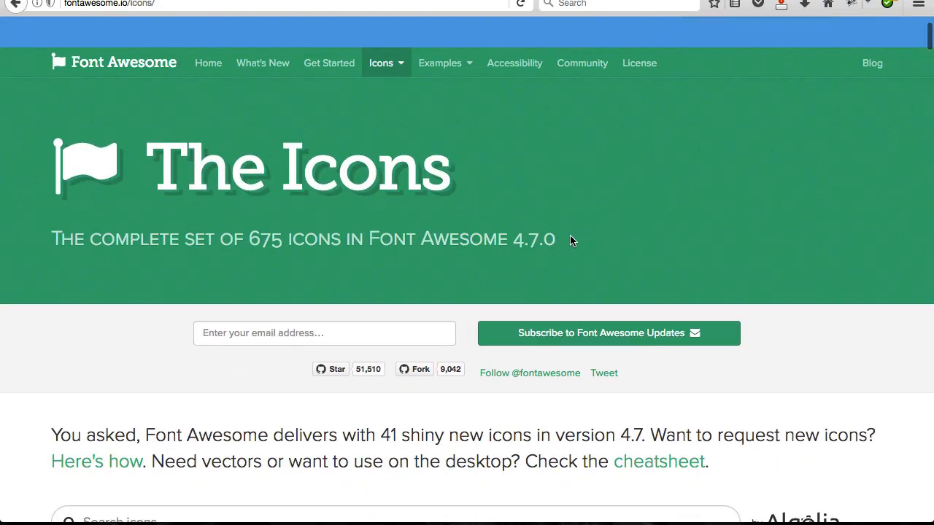
pyautogui.scroll(-2, 569, 240)
pyautogui.scroll(-6, 506, 372)
pyautogui.scroll(-3, 507, 377)
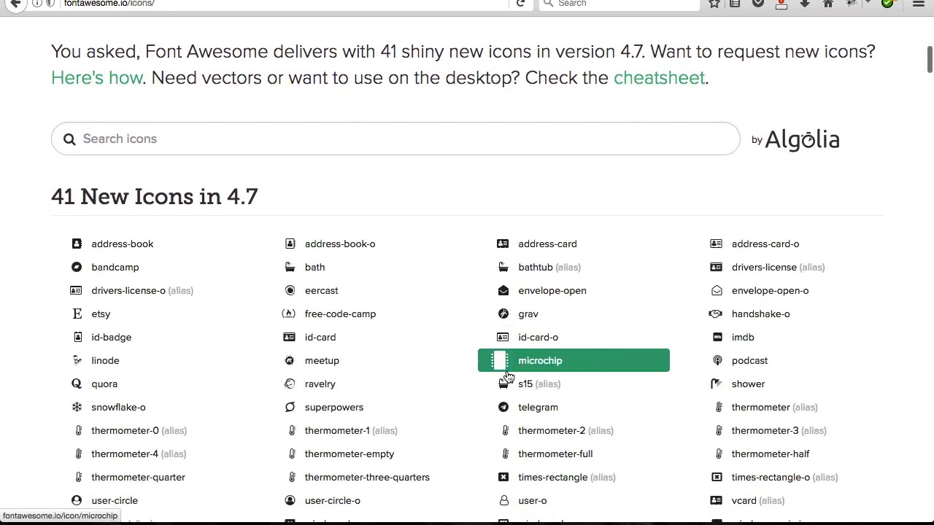
pyautogui.scroll(3, 501, 358)
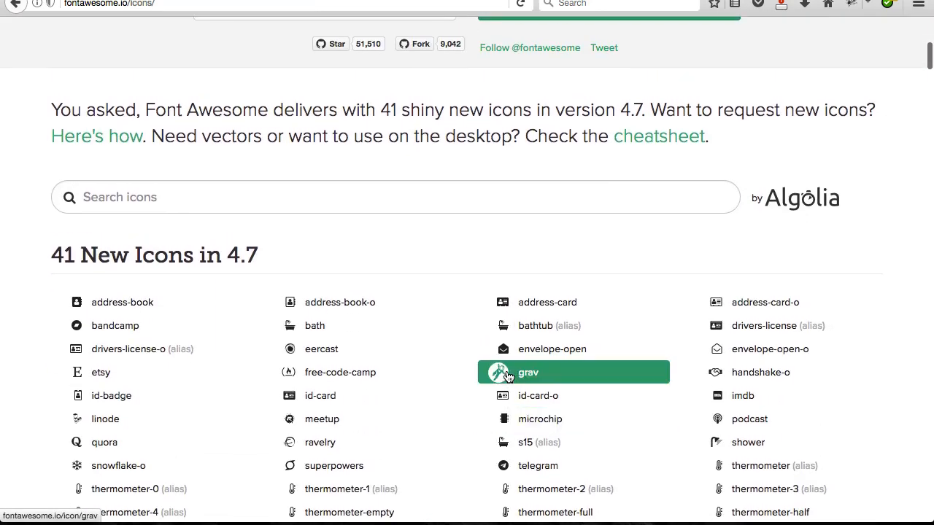
pyautogui.click(192, 199)
pyautogui.scroll(5, 415, 217)
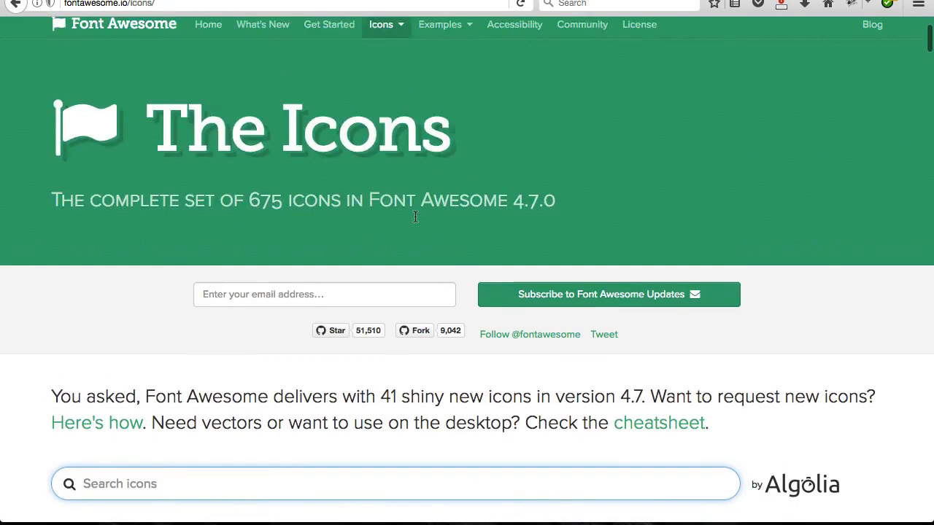
pyautogui.scroll(2, 415, 217)
pyautogui.scroll(-8, 414, 218)
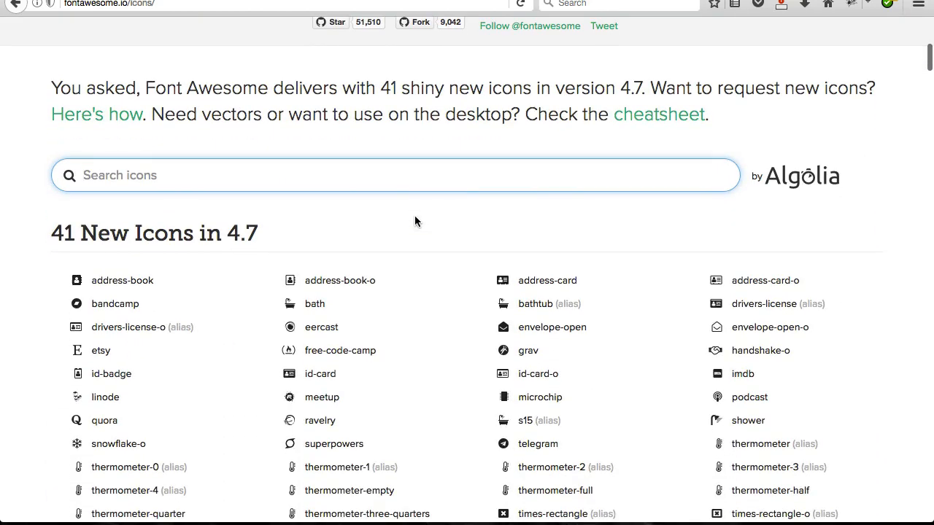
pyautogui.write('fa')
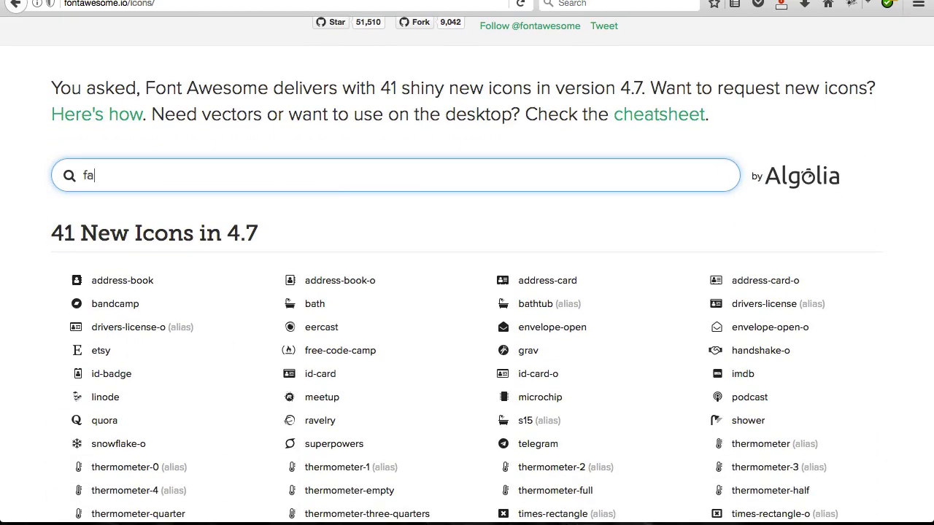
pyautogui.write('cebook')
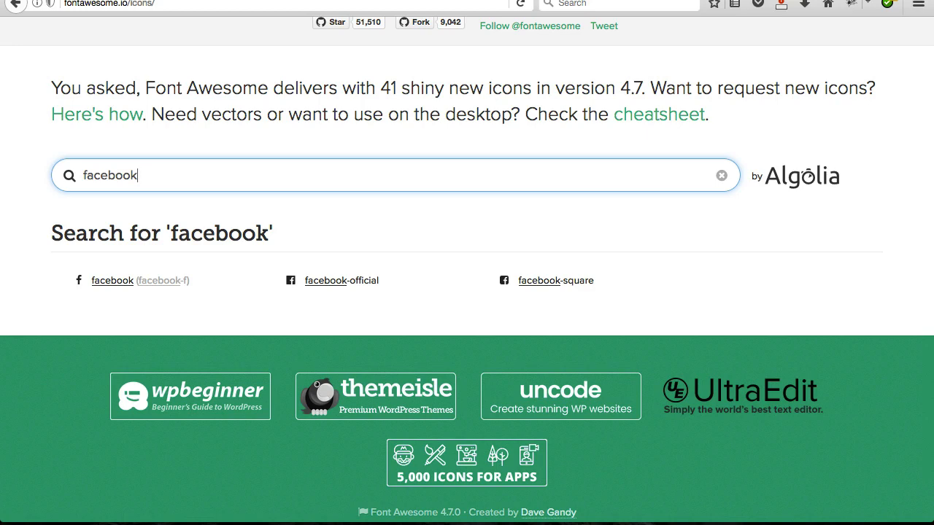
pyautogui.scroll(-1, 376, 186)
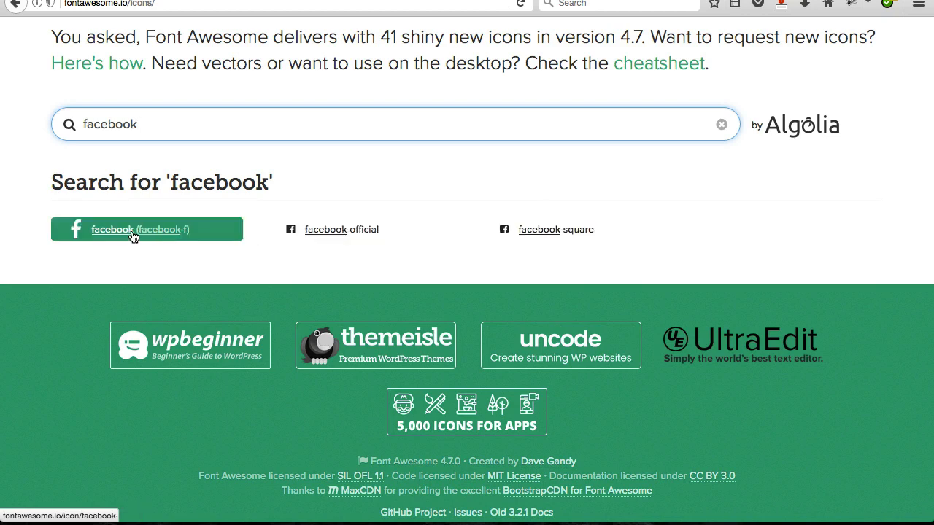
# - Open the facebook-square icon's page and copy its complete <i> tag code snippet
pyautogui.click(534, 235)
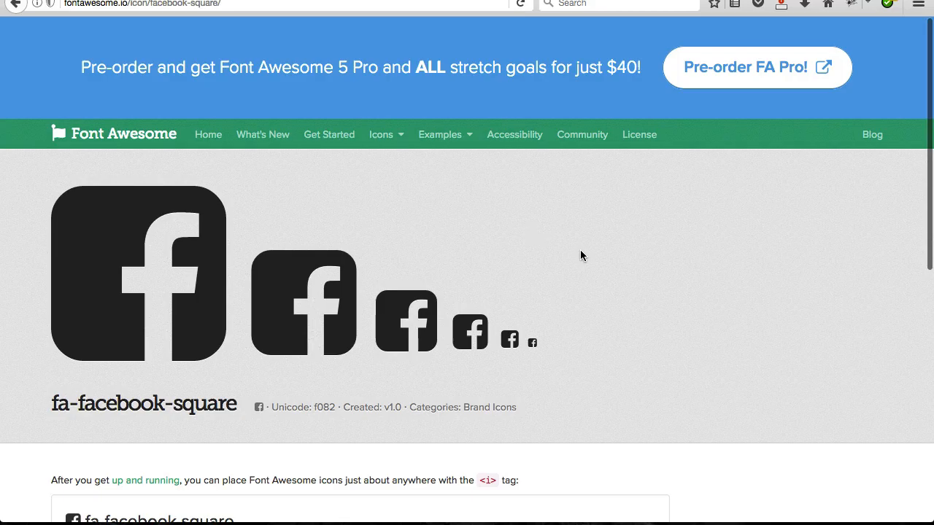
pyautogui.scroll(-3, 581, 255)
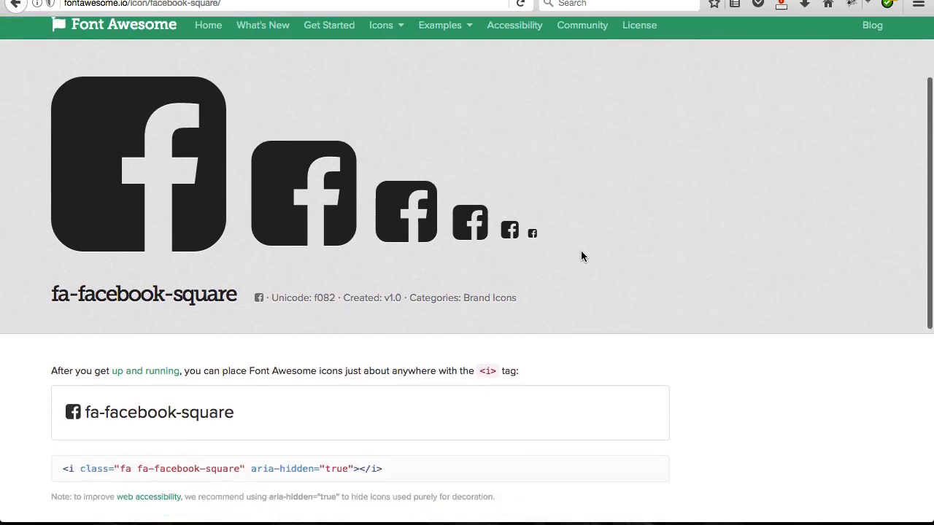
pyautogui.scroll(-4, 581, 256)
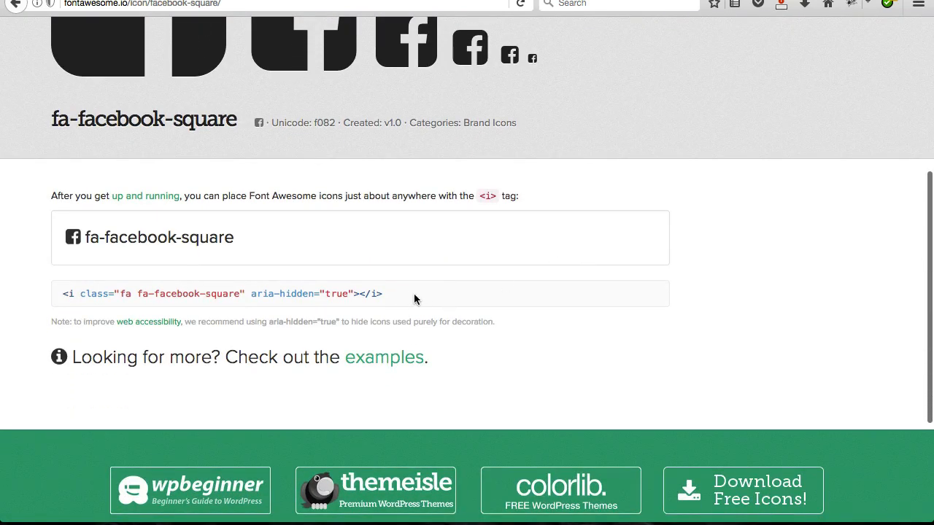
pyautogui.moveTo(402, 298); pyautogui.dragTo(126, 290)
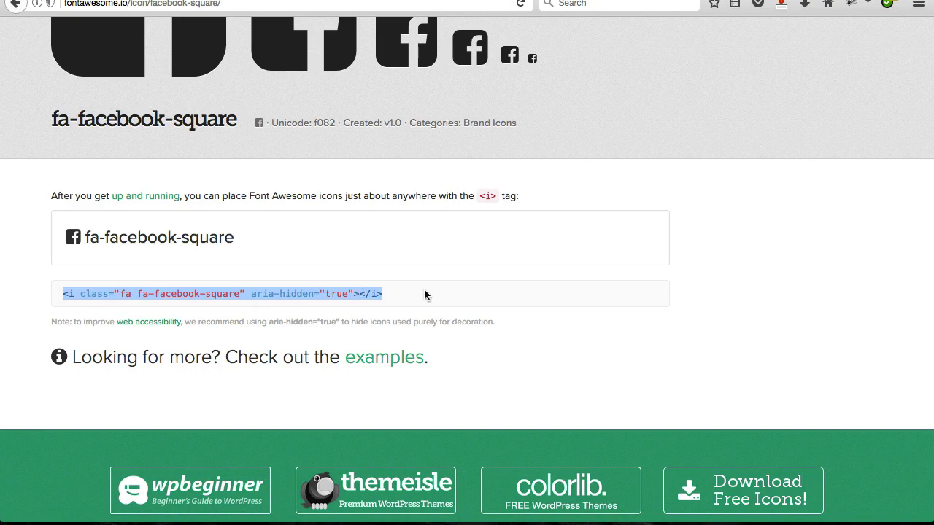
pyautogui.rightClick(289, 295)
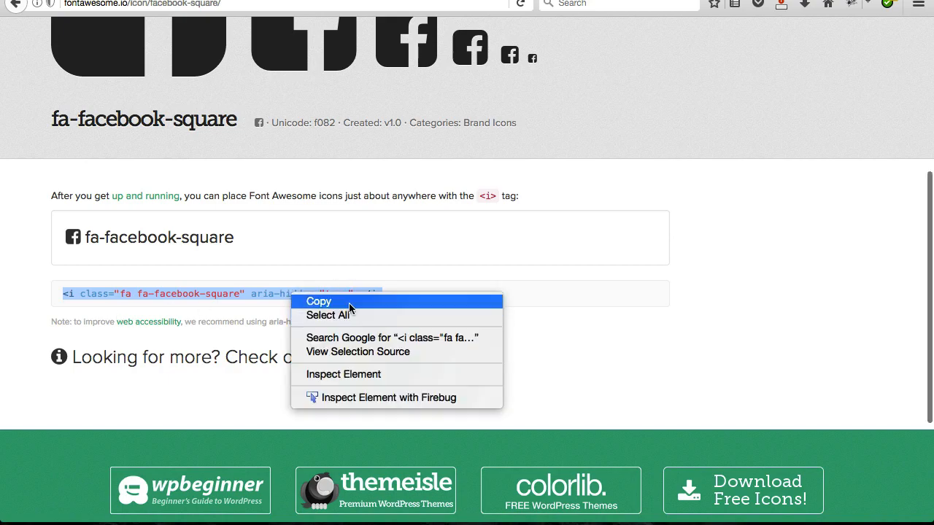
pyautogui.click(315, 301)
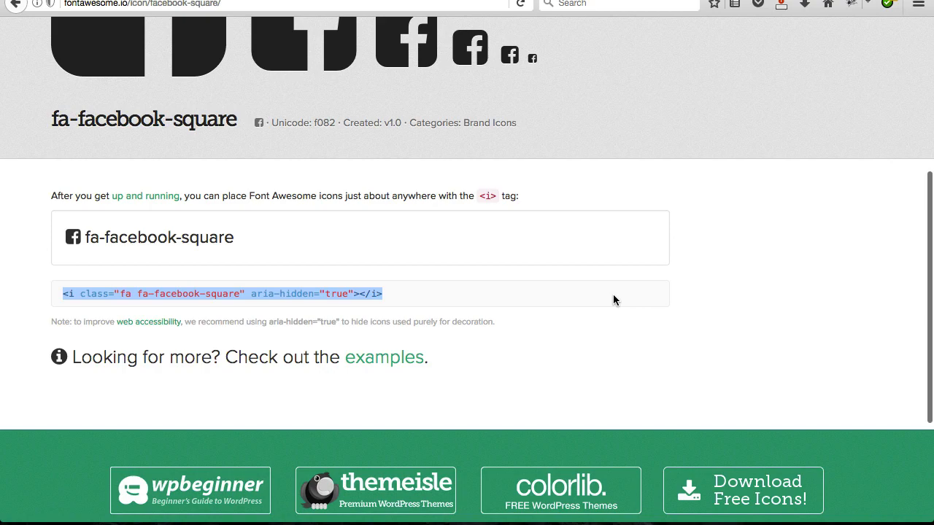
pyautogui.scroll(2, 613, 295)
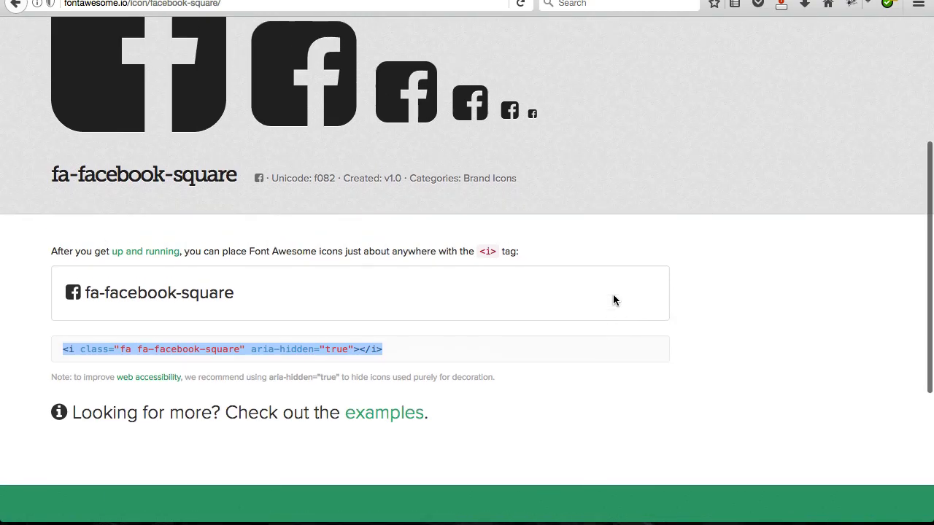
pyautogui.scroll(-1, 613, 300)
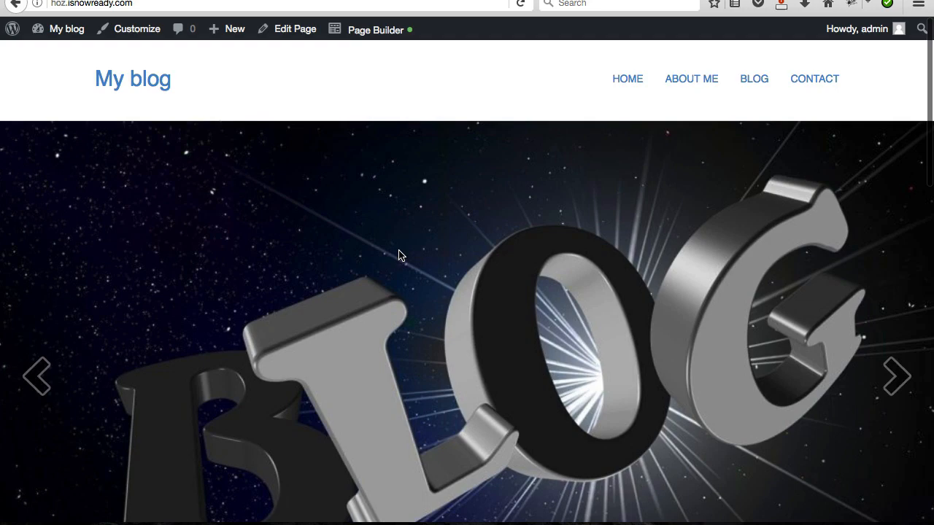
# - Return to the blog, look over its home page, and open the menu editor in the WordPress dashboard
pyautogui.scroll(-3, 398, 250)
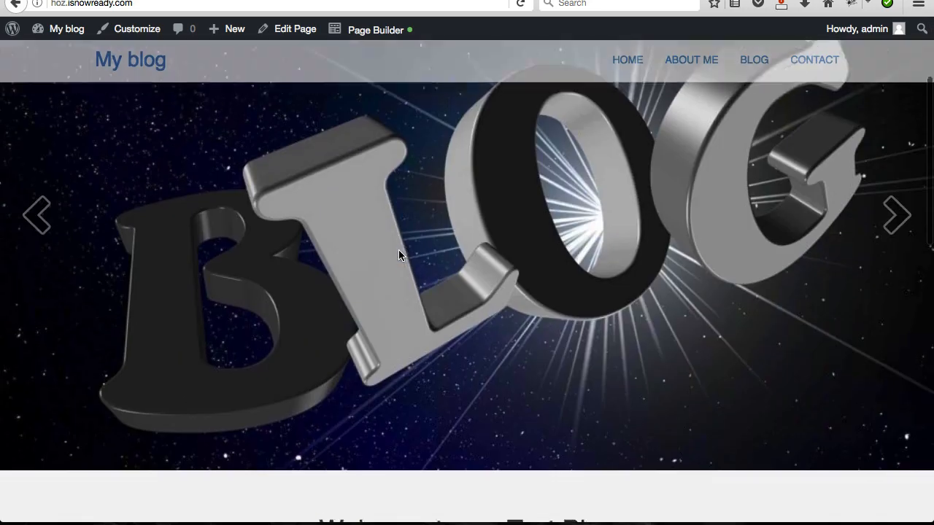
pyautogui.scroll(2, 398, 255)
pyautogui.scroll(-3, 399, 255)
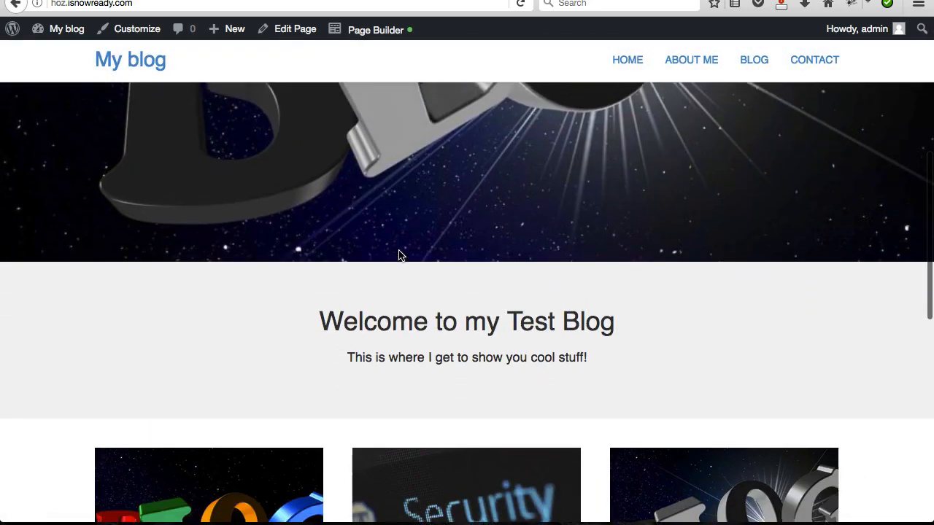
pyautogui.scroll(3, 401, 255)
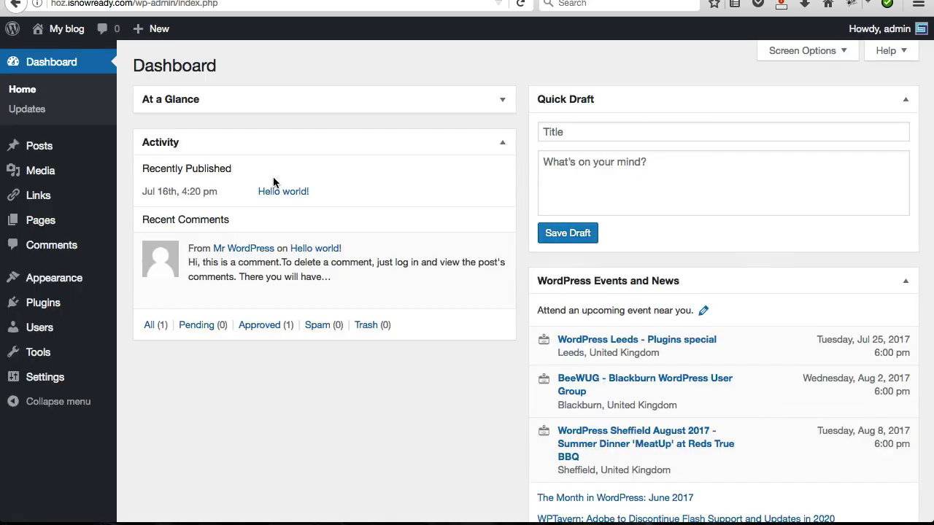
pyautogui.moveTo(296, 236)
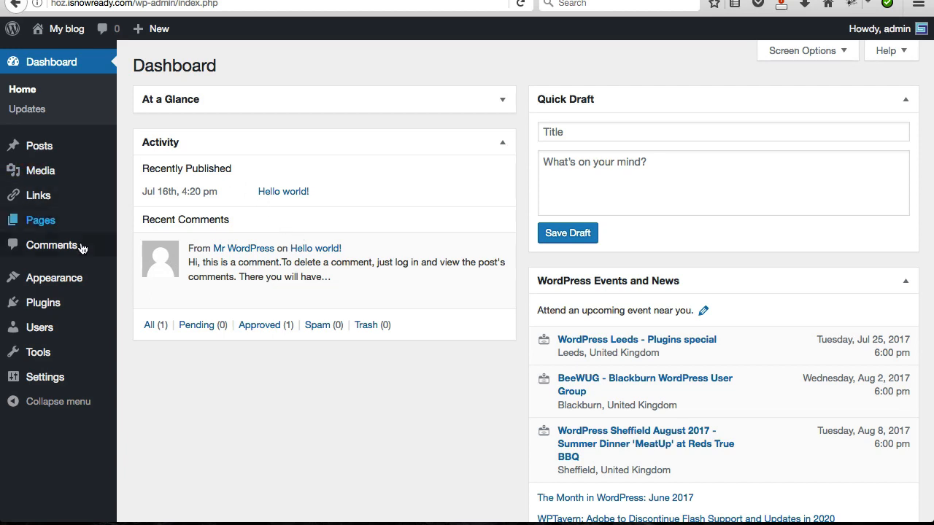
pyautogui.moveTo(76, 278)
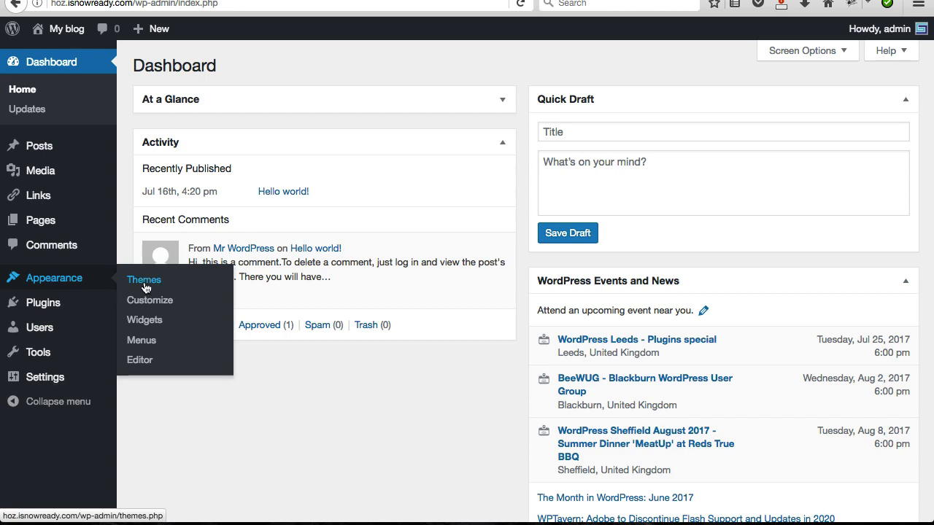
pyautogui.click(153, 342)
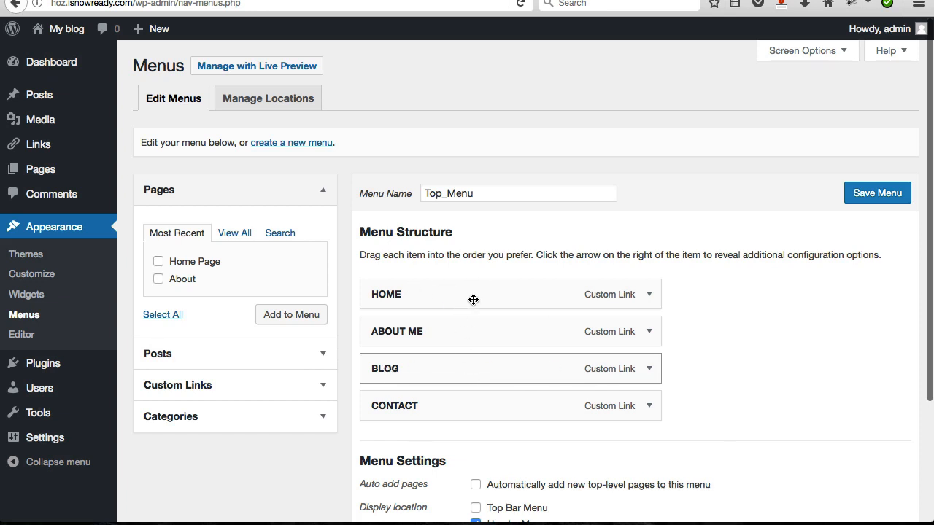
# - Review the Top_Menu structure and settings, and open the form for adding a custom link
pyautogui.scroll(-1, 478, 291)
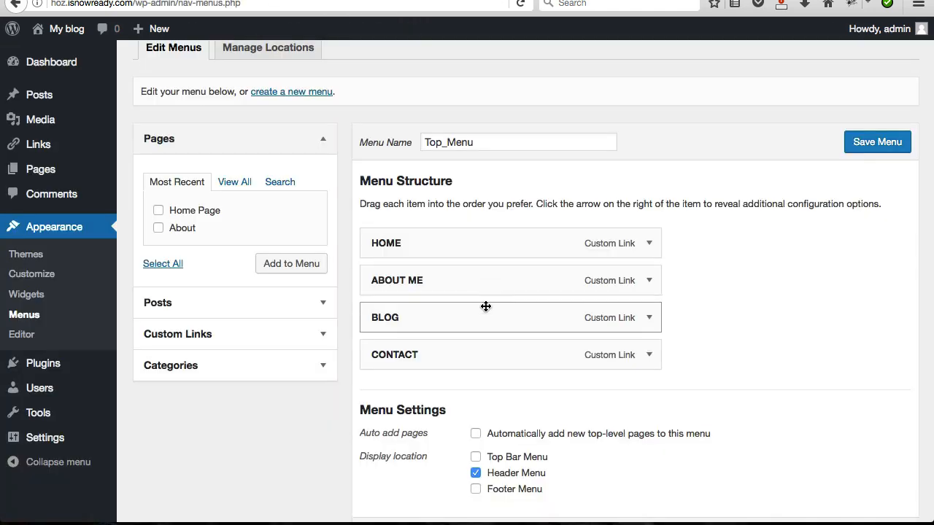
pyautogui.scroll(-1, 486, 306)
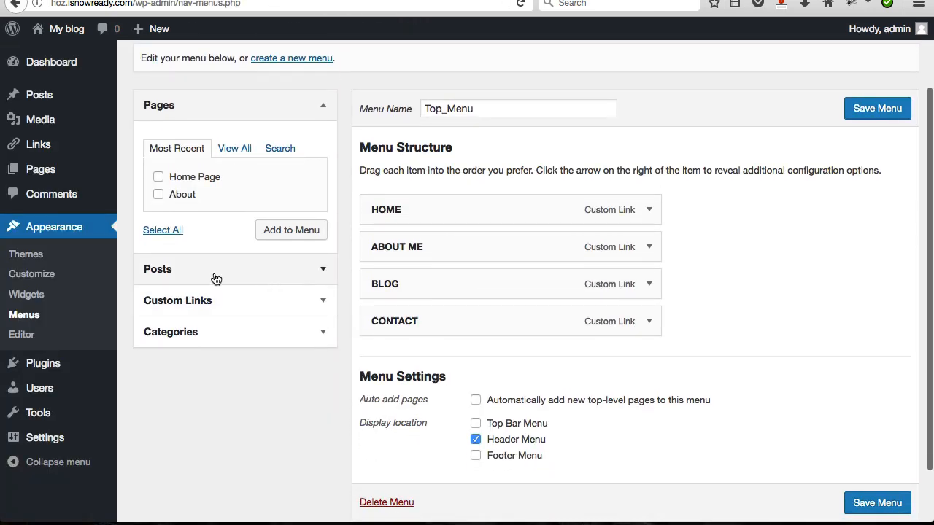
pyautogui.scroll(-2, 210, 300)
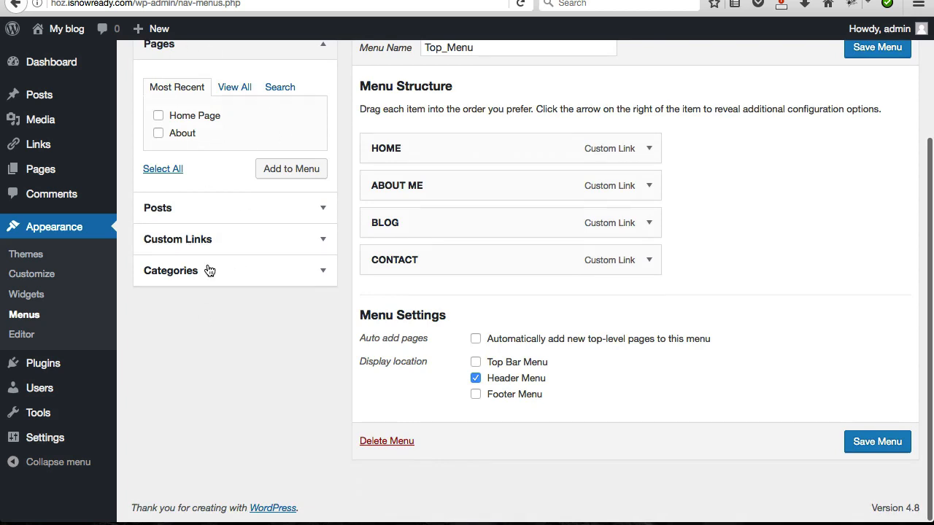
pyautogui.scroll(2, 233, 164)
pyautogui.scroll(-2, 222, 230)
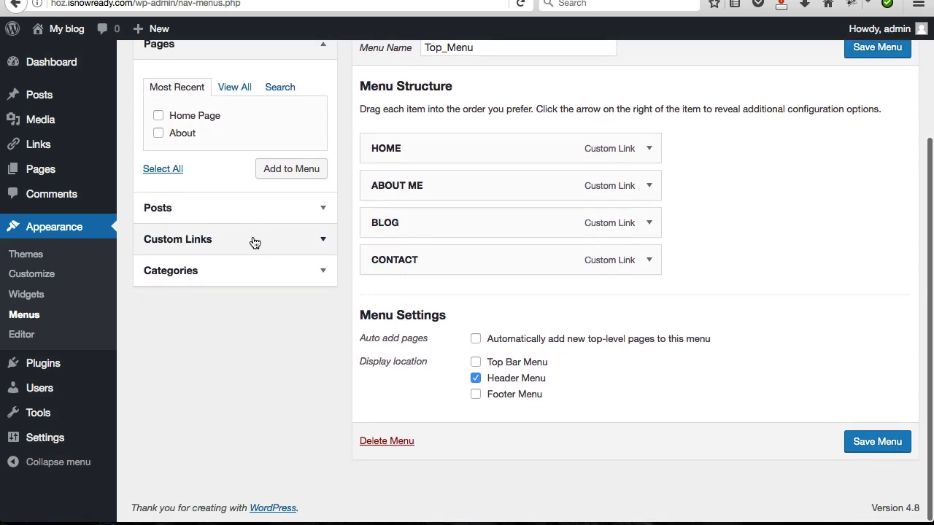
pyautogui.click(244, 241)
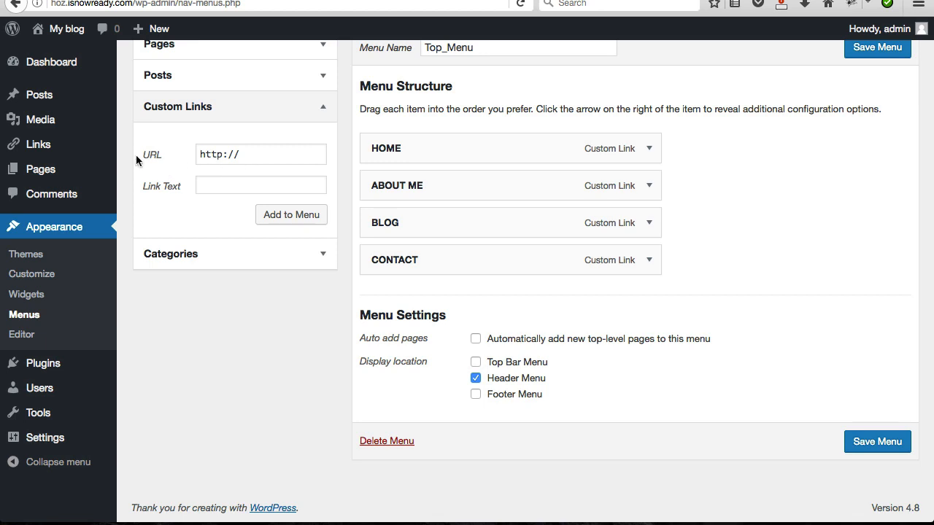
# - Paste the copied facebook-square icon code as the custom link's text and check it against the snippet on the Font Awesome page
pyautogui.click(209, 187)
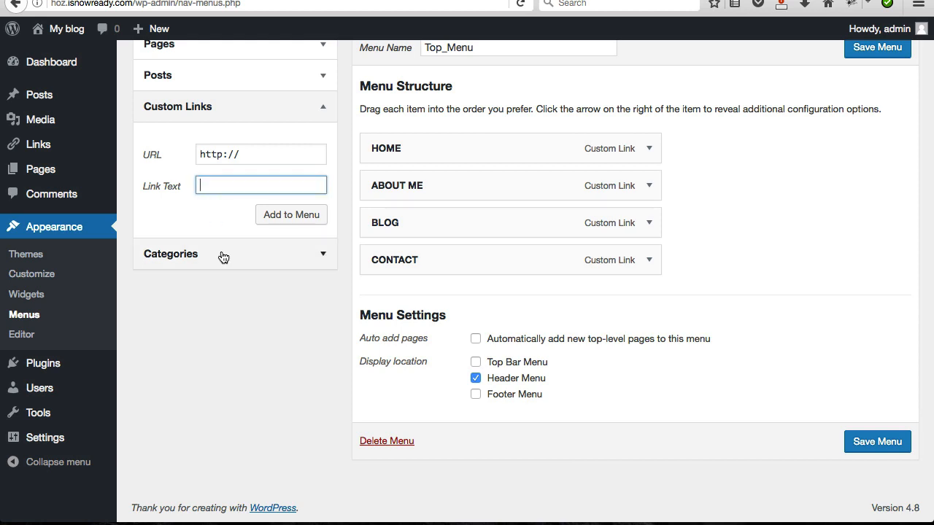
pyautogui.press('super+v')
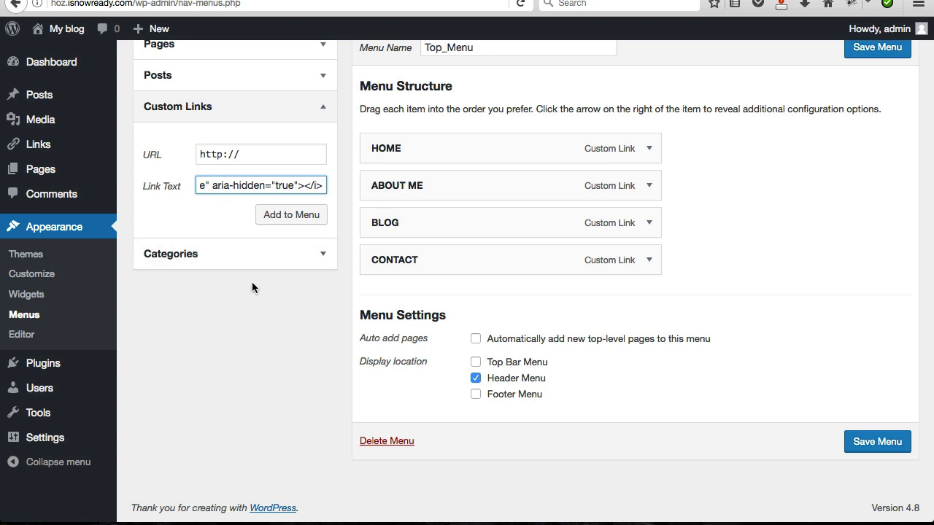
pyautogui.press('super+Left')
pyautogui.press('super+Right')
pyautogui.press('super+Left')
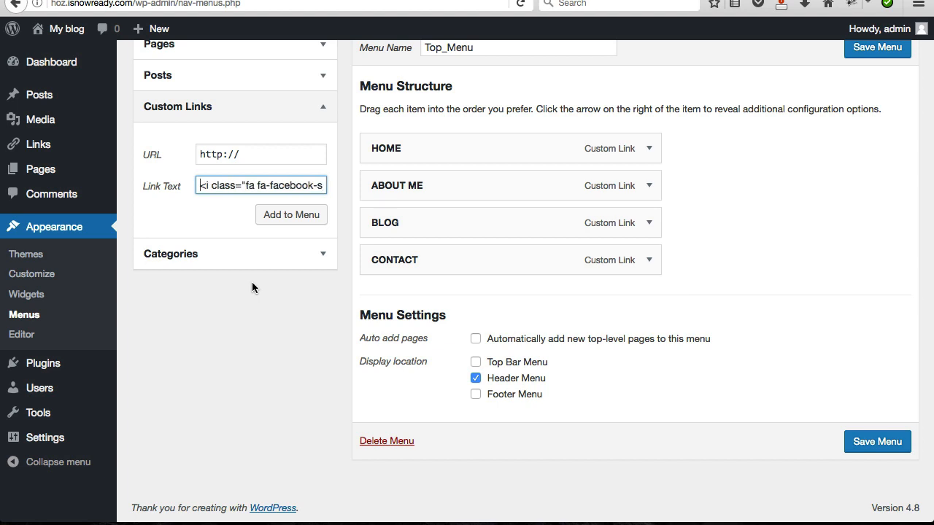
pyautogui.hotkey('ctrl', 'Tab')
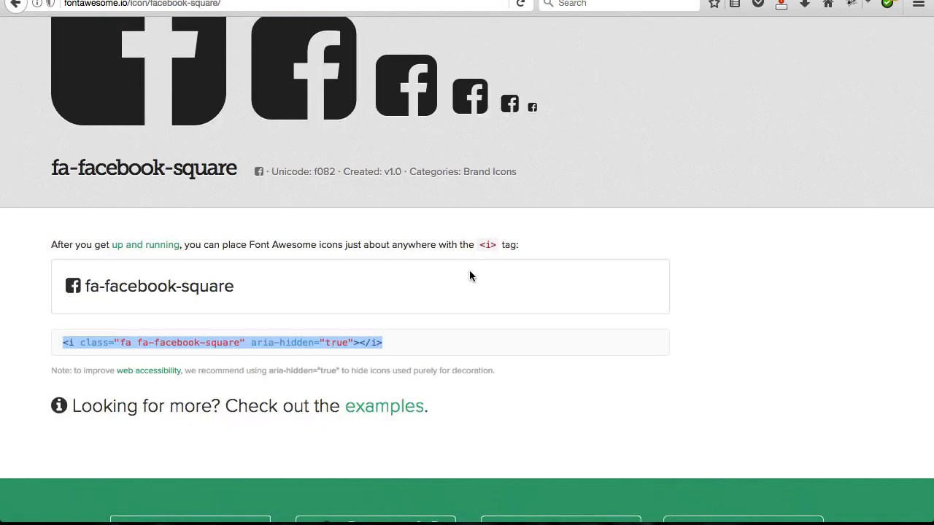
pyautogui.scroll(-2, 469, 270)
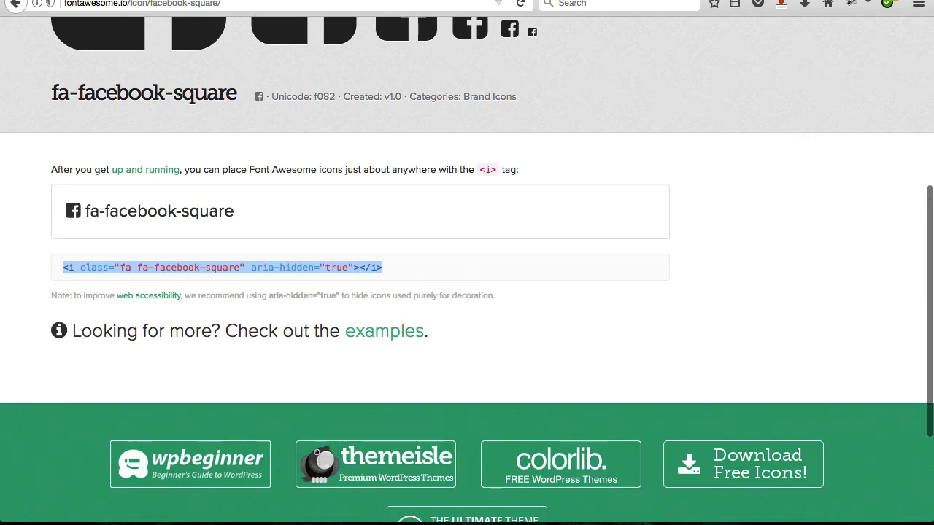
pyautogui.hotkey('ctrl', 'Tab')
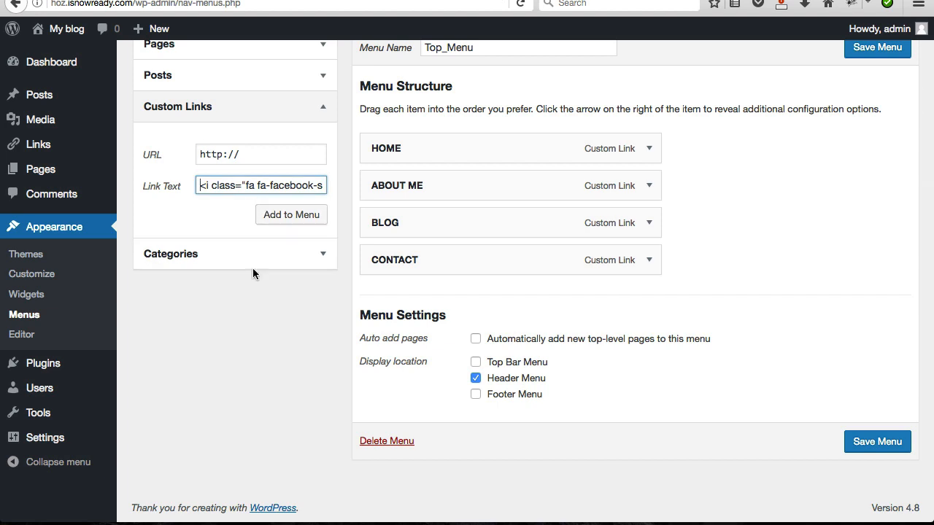
pyautogui.scroll(1, 253, 268)
pyautogui.moveTo(238, 175); pyautogui.dragTo(197, 175)
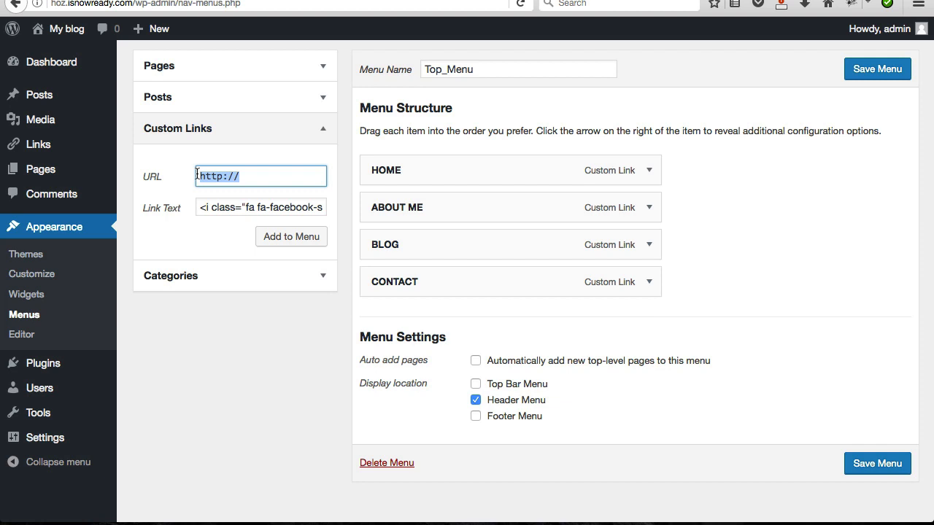
pyautogui.hotkey('ctrl', 't')
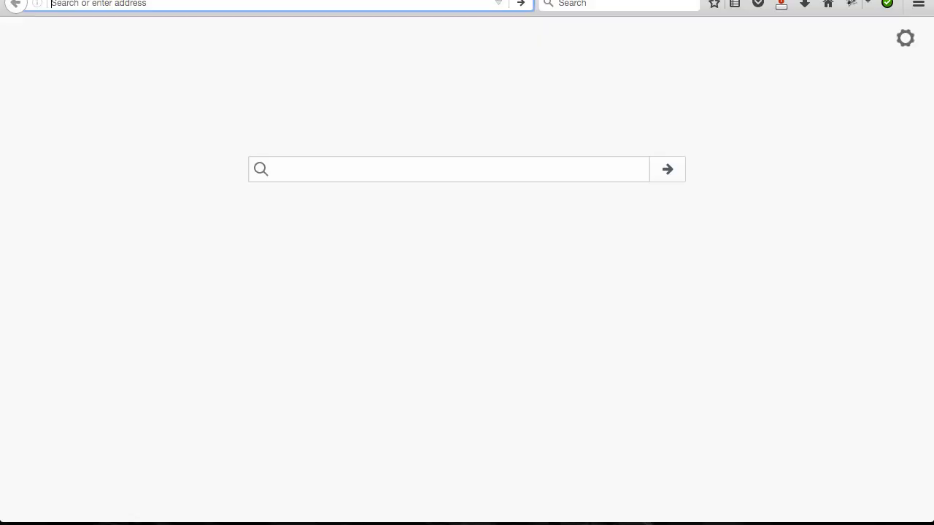
pyautogui.write('facebook.com/')
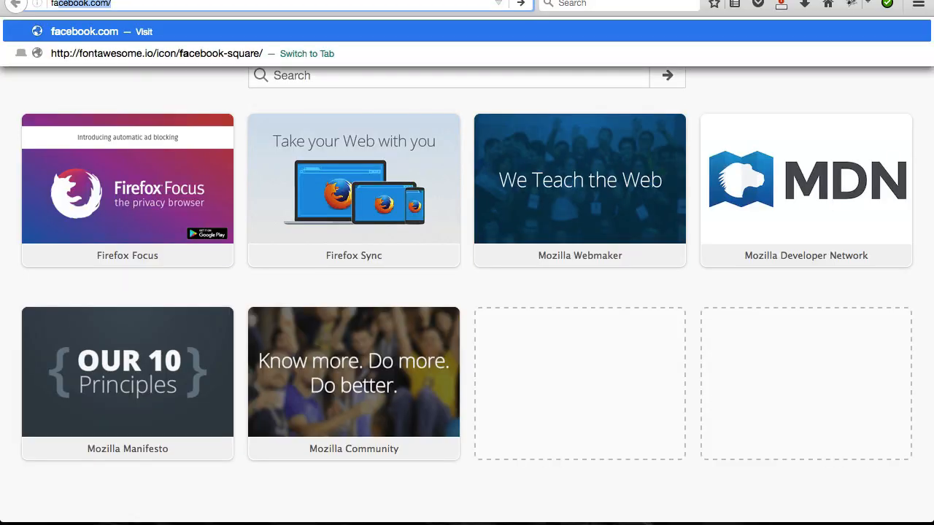
pyautogui.press('Return')
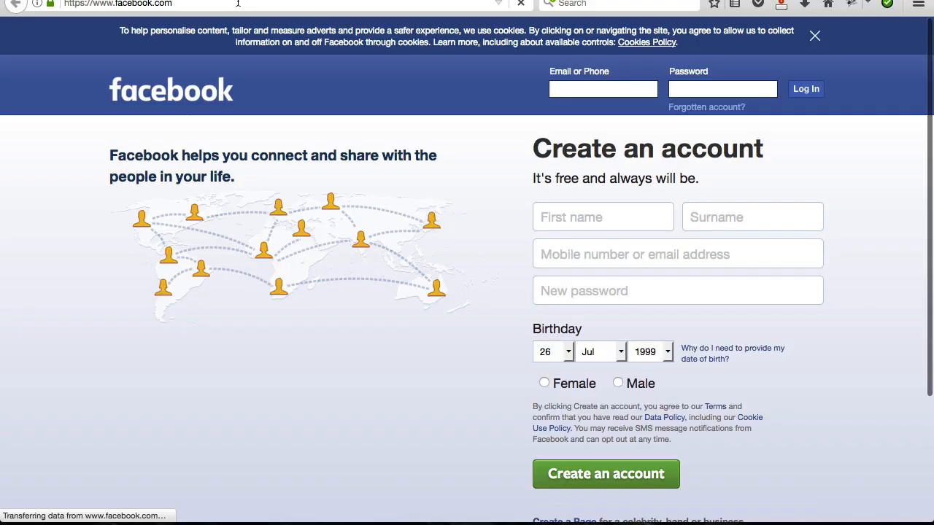
pyautogui.click(238, 4)
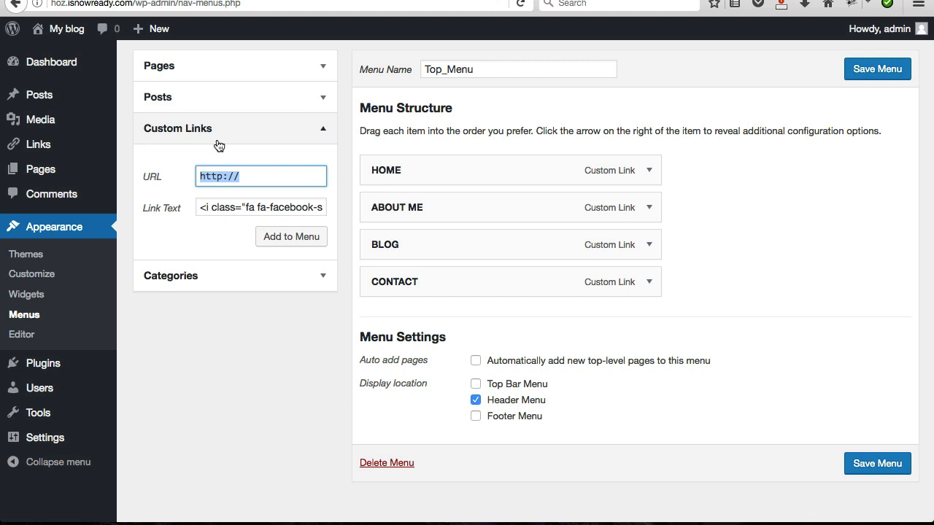
pyautogui.write('https://www.facebook.com/')
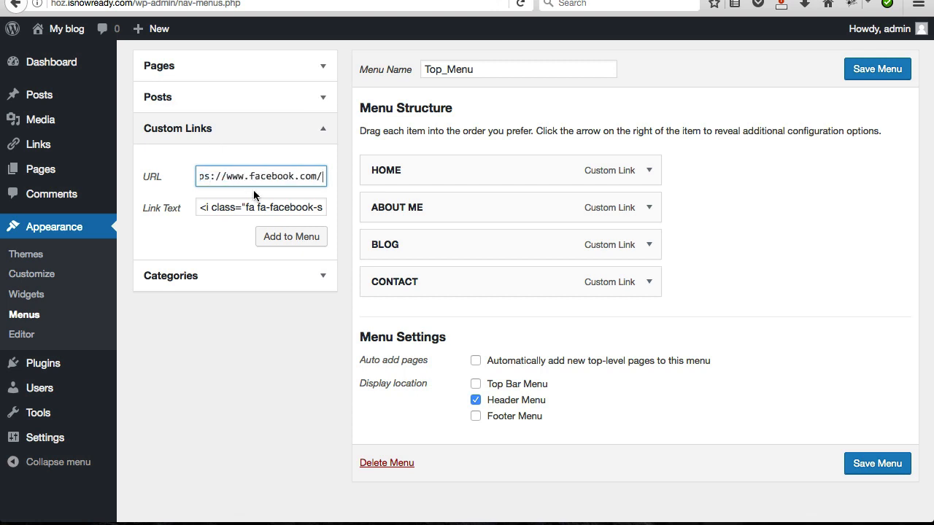
# - Add the Facebook icon link to Top_Menu as the last item and save the menu
pyautogui.click(296, 237)
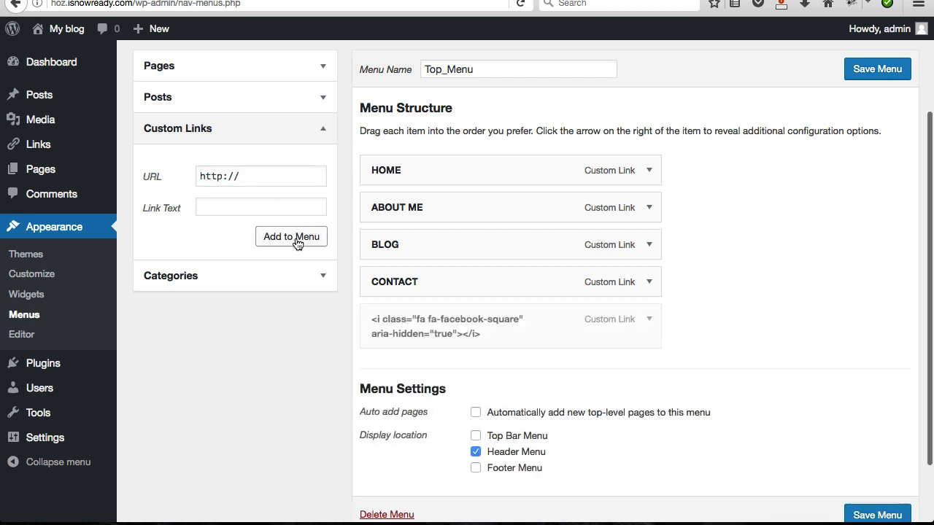
pyautogui.scroll(-2, 608, 327)
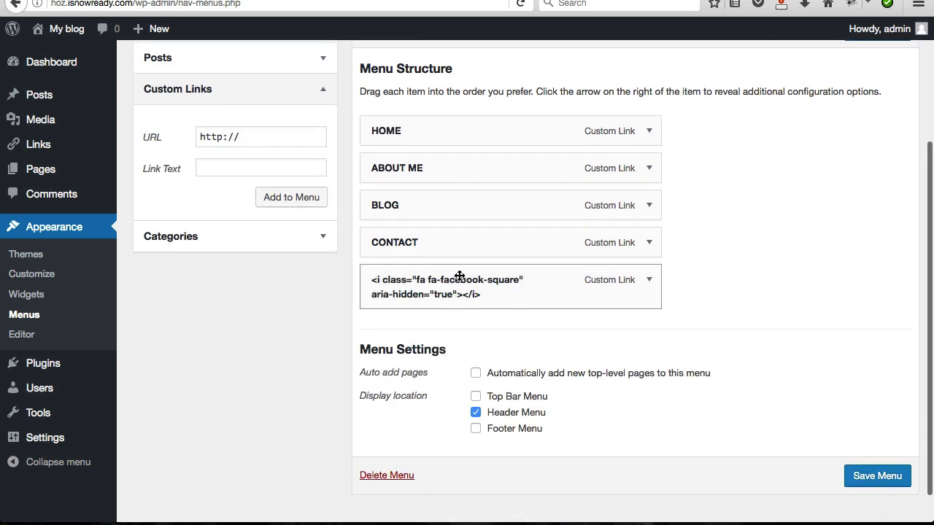
pyautogui.scroll(5, 734, 298)
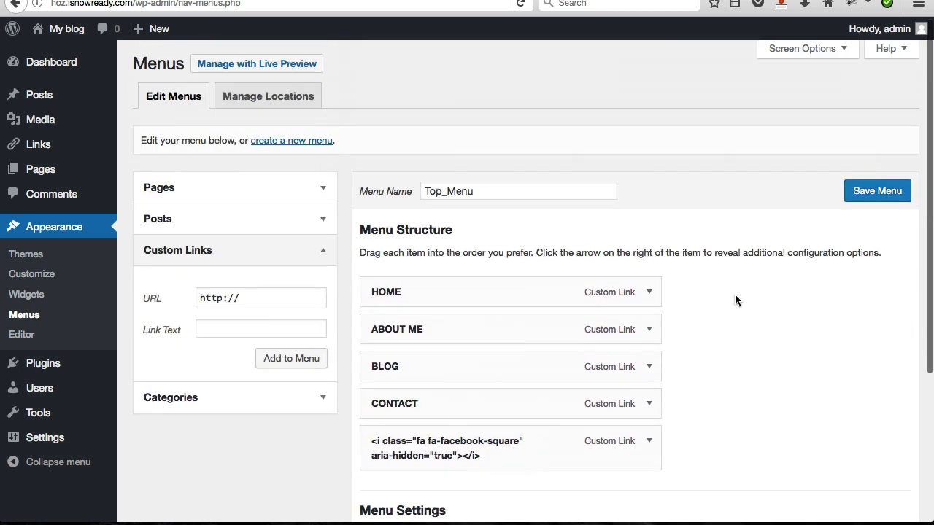
pyautogui.click(878, 193)
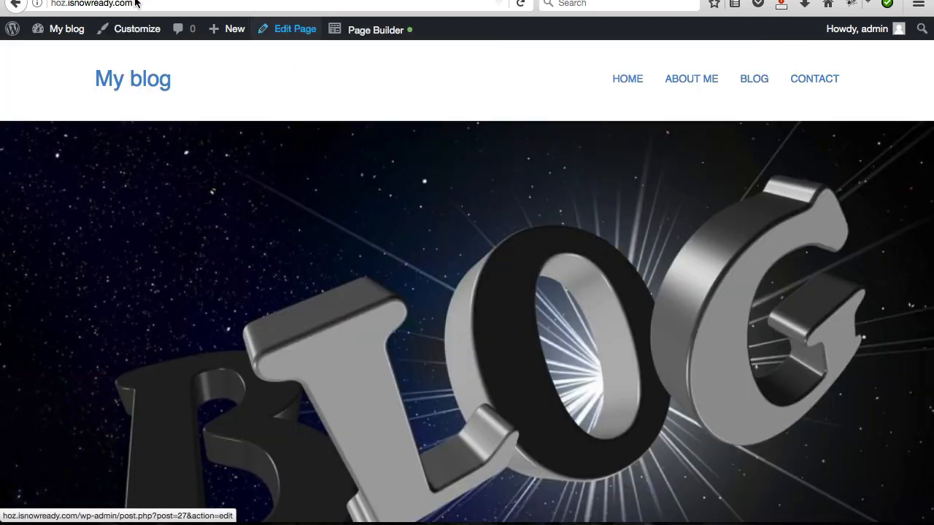
# - Reload the blog's home page and test the Facebook icon in the header menu, returning to the blog after each visit
pyautogui.click(521, 5)
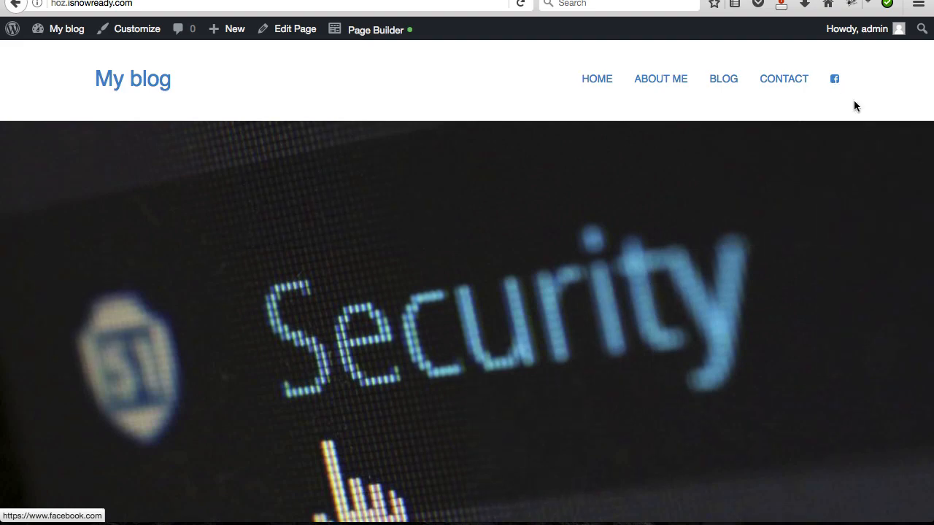
pyautogui.click(836, 83)
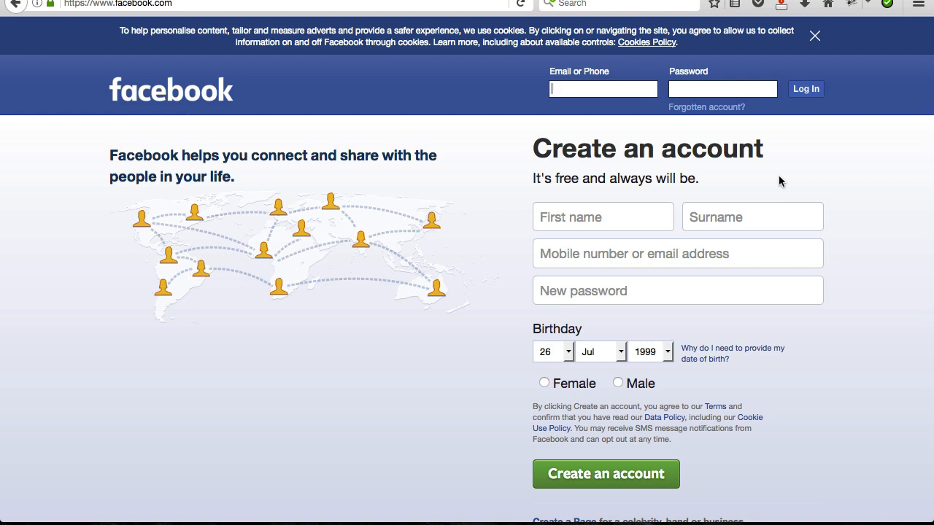
pyautogui.click(16, 4)
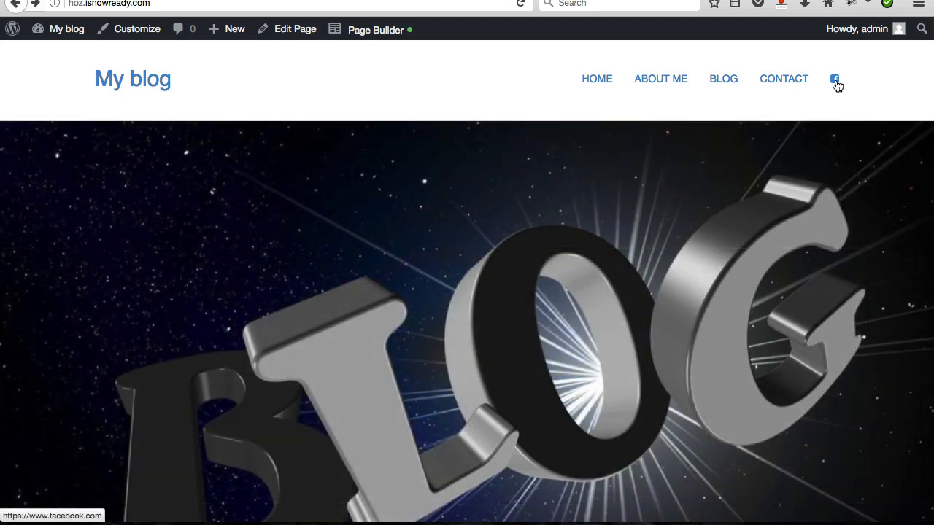
pyautogui.click(836, 83)
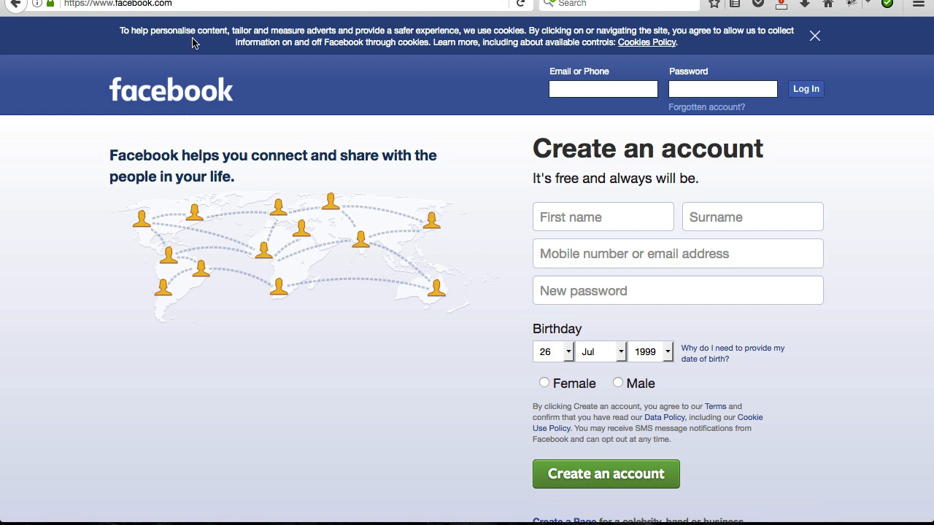
pyautogui.click(22, 5)
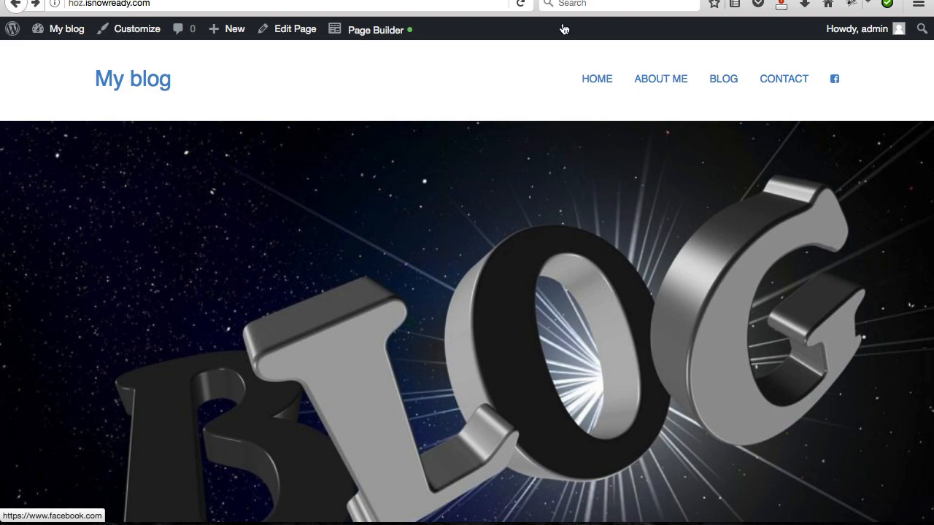
# - Return to the WordPress Menus page and expand the Facebook icon item in Top_Menu to review its URL and navigation label
pyautogui.click(379, 1)
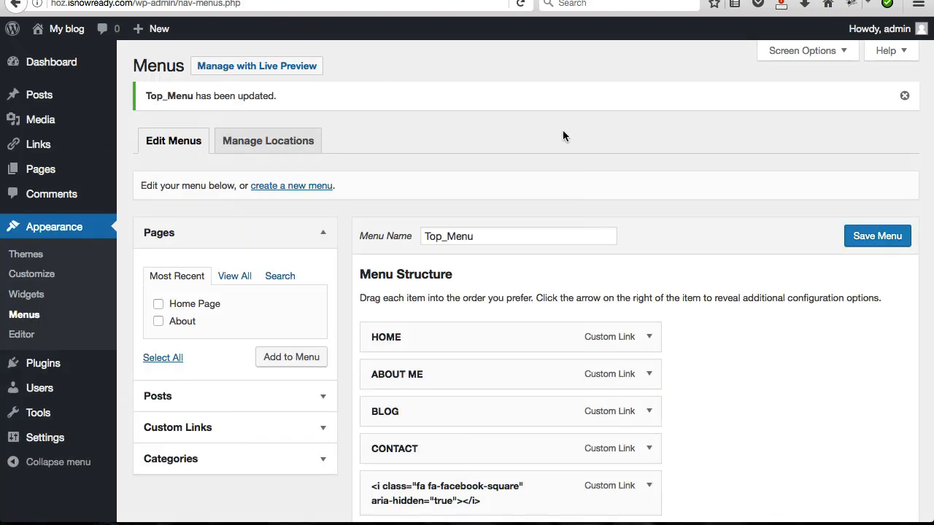
pyautogui.scroll(-2, 603, 153)
pyautogui.scroll(-5, 603, 148)
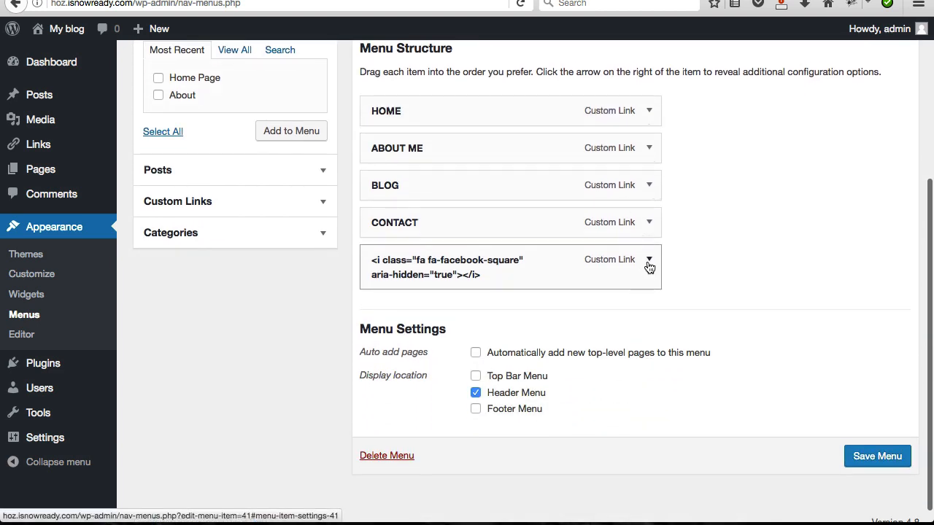
pyautogui.click(649, 260)
pyautogui.scroll(-1, 688, 277)
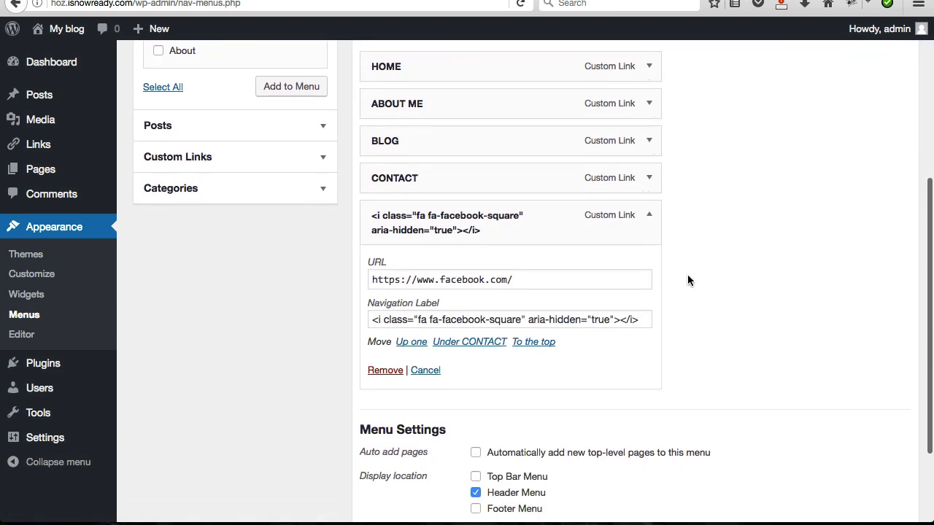
pyautogui.scroll(1, 687, 277)
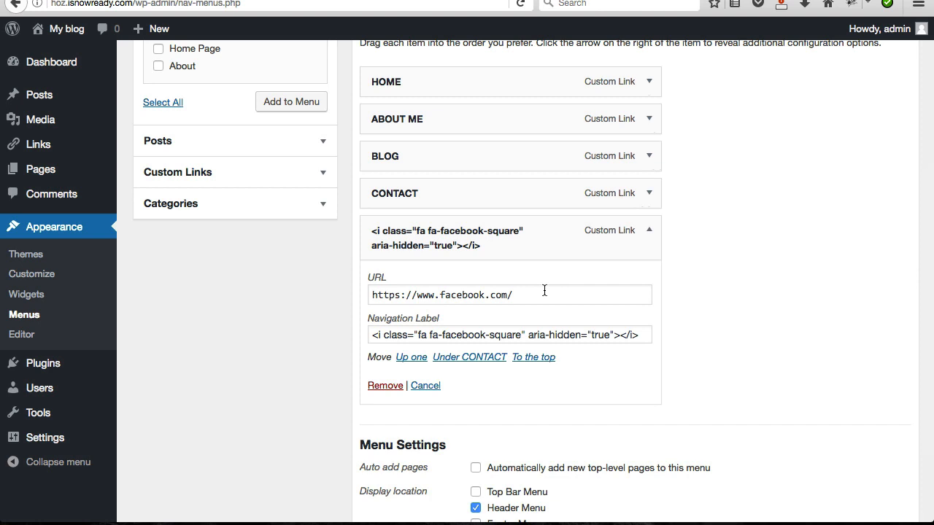
pyautogui.scroll(5, 797, 301)
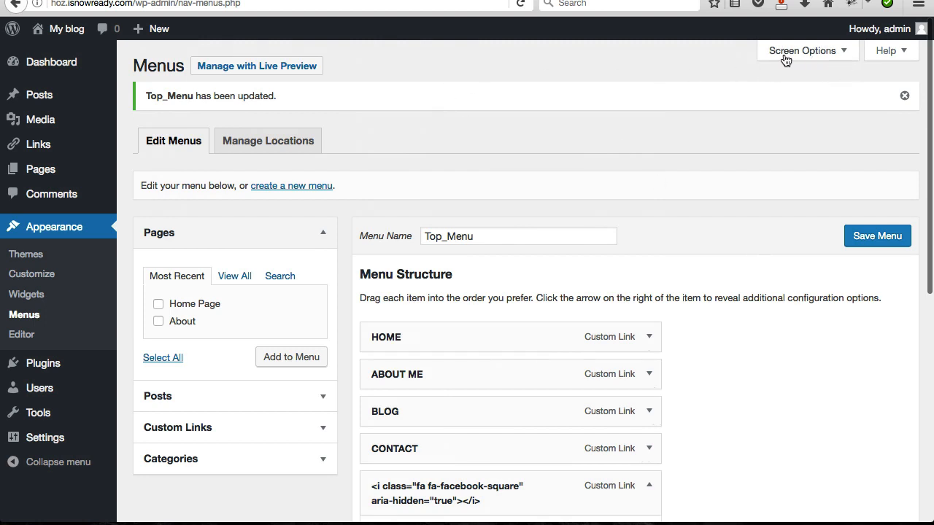
# - Enable the Link Target advanced menu property in the Menus page's screen options
pyautogui.click(846, 53)
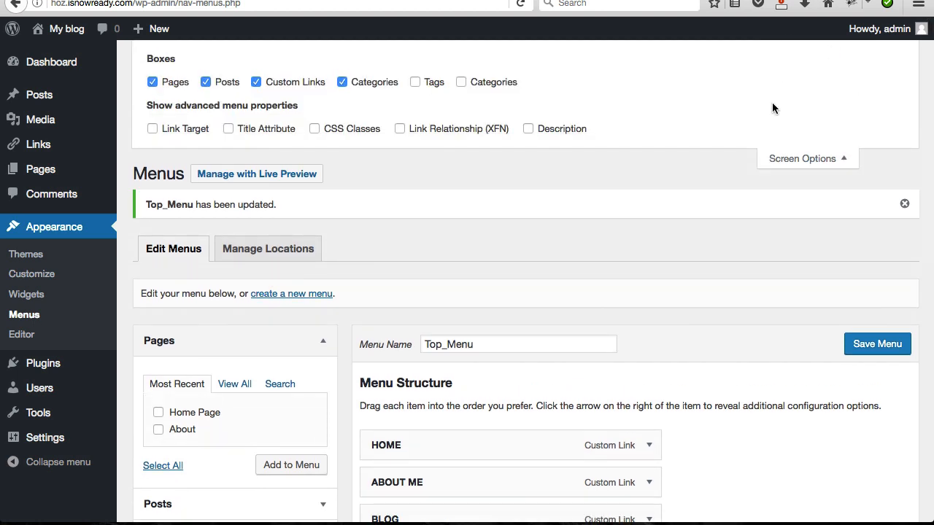
pyautogui.click(152, 130)
pyautogui.click(829, 162)
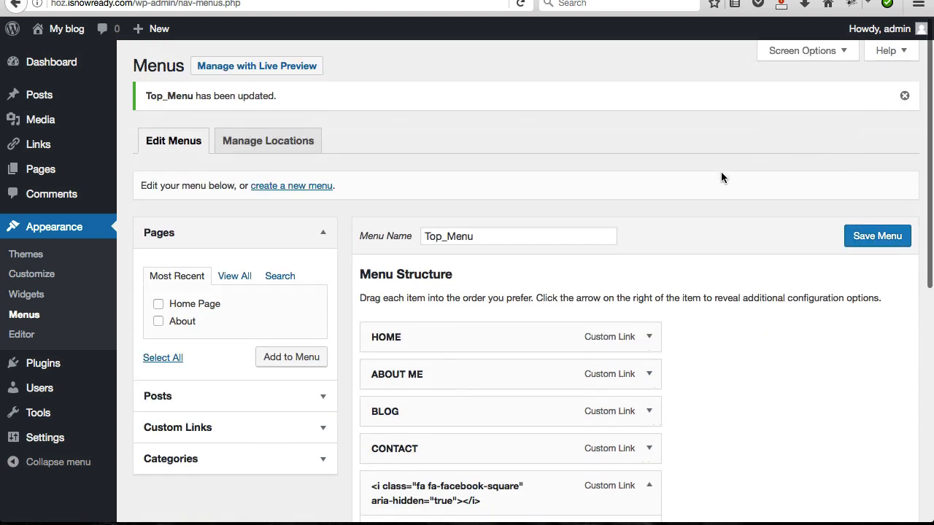
# - Inspect the link target option in the Facebook icon and CONTACT menu items, then collapse CONTACT
pyautogui.scroll(-5, 734, 193)
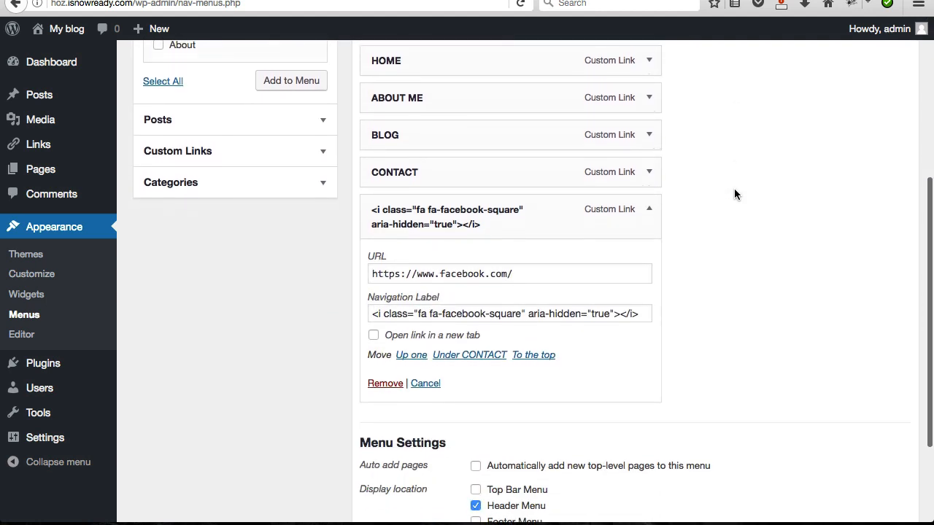
pyautogui.scroll(-1, 734, 193)
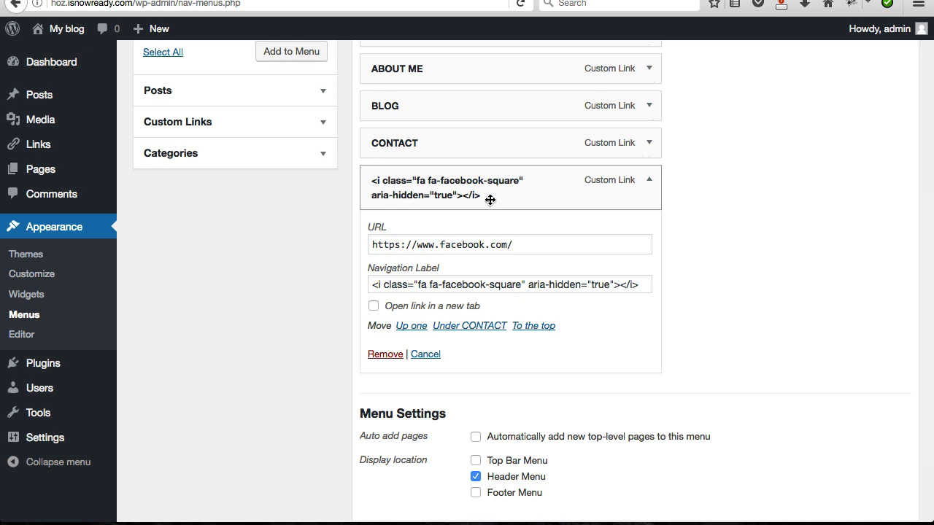
pyautogui.click(650, 146)
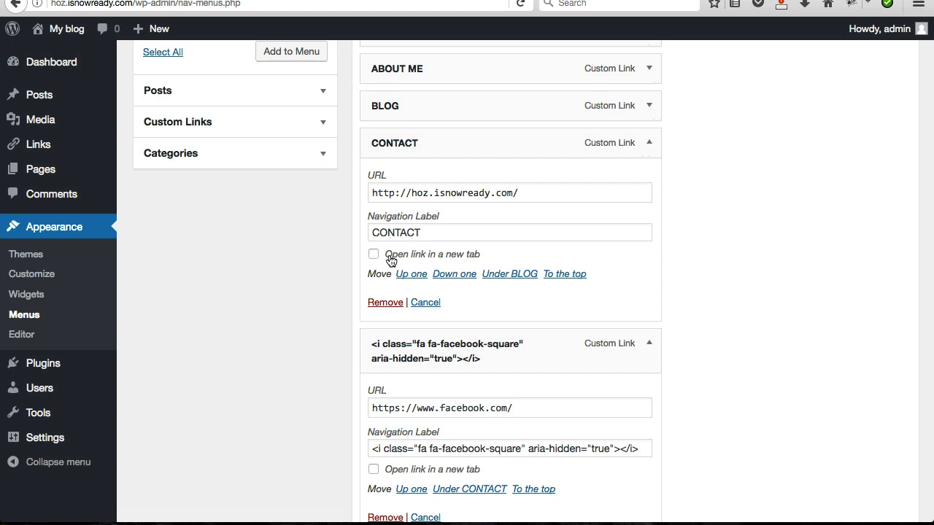
pyautogui.click(649, 143)
# - Set the Facebook icon item to open its link in a new tab and save Top_Menu
pyautogui.scroll(-1, 686, 187)
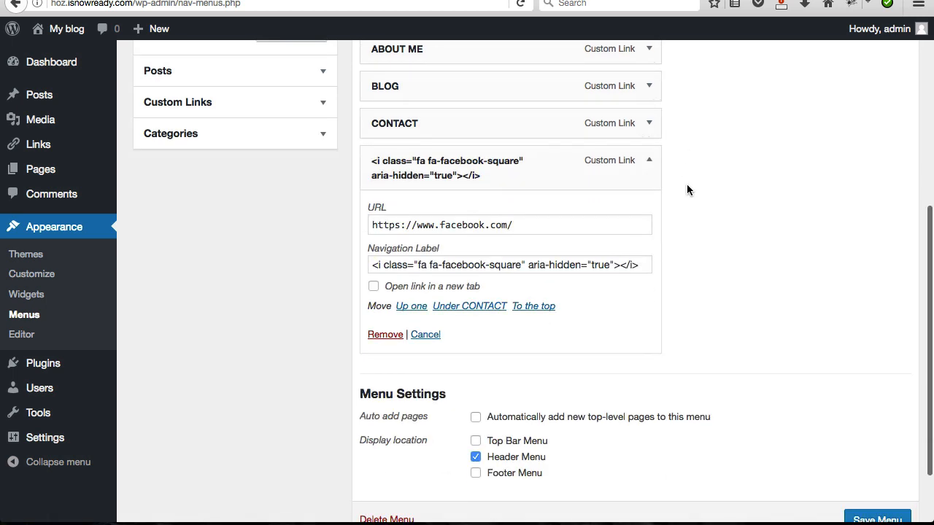
pyautogui.scroll(-1, 687, 190)
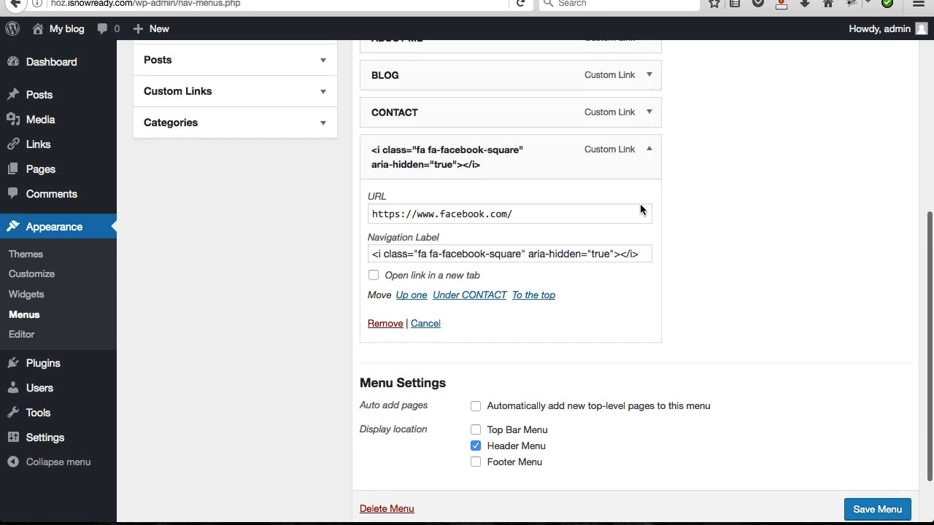
pyautogui.click(374, 276)
pyautogui.scroll(-3, 735, 322)
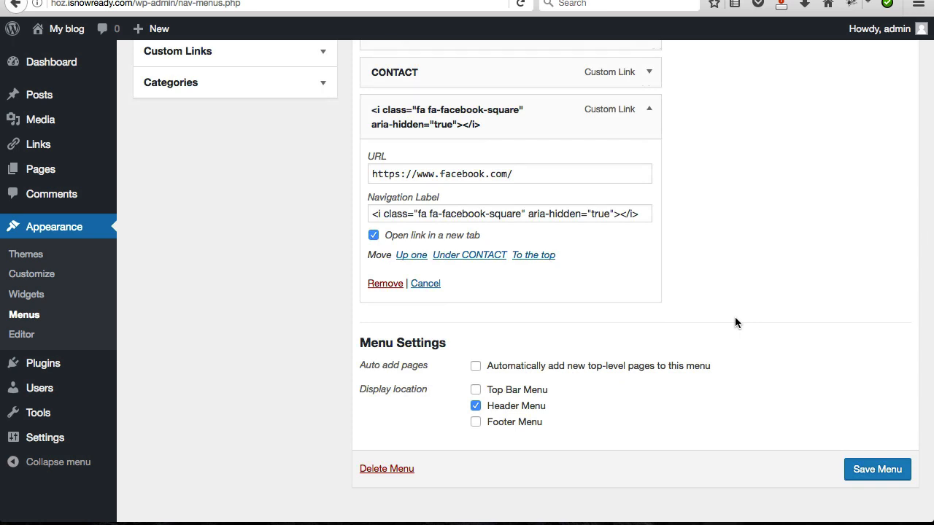
pyautogui.click(876, 470)
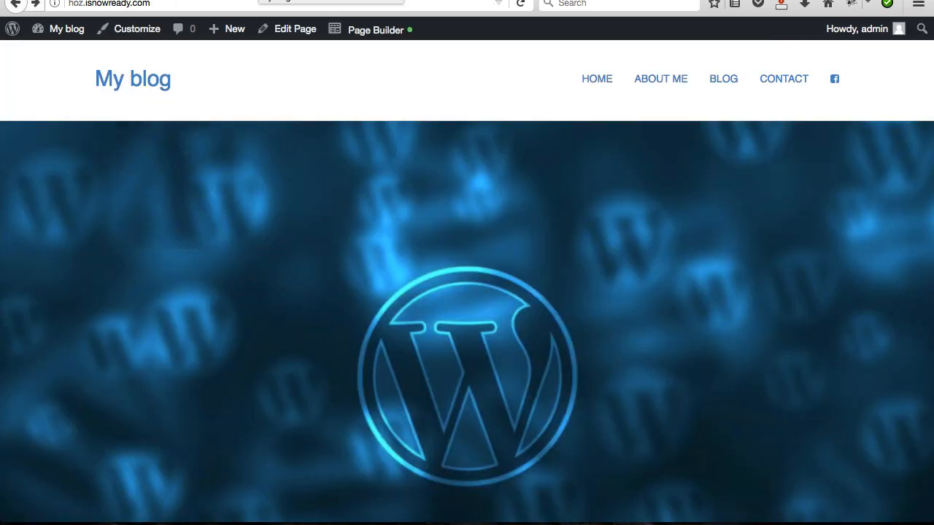
# - Reload the blog and follow its Facebook menu icon to check that Facebook opens in a new tab
pyautogui.click(520, 4)
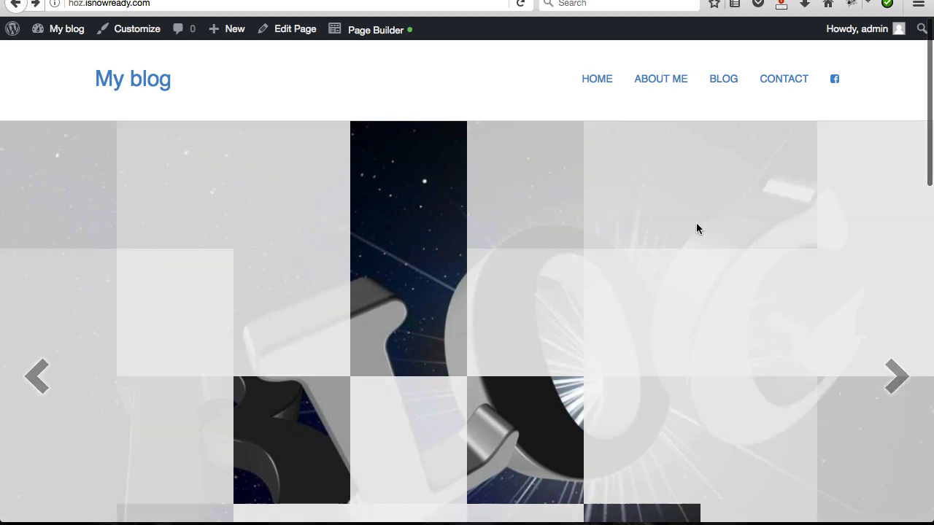
pyautogui.scroll(-2, 709, 228)
pyautogui.scroll(-3, 708, 232)
pyautogui.scroll(5, 709, 233)
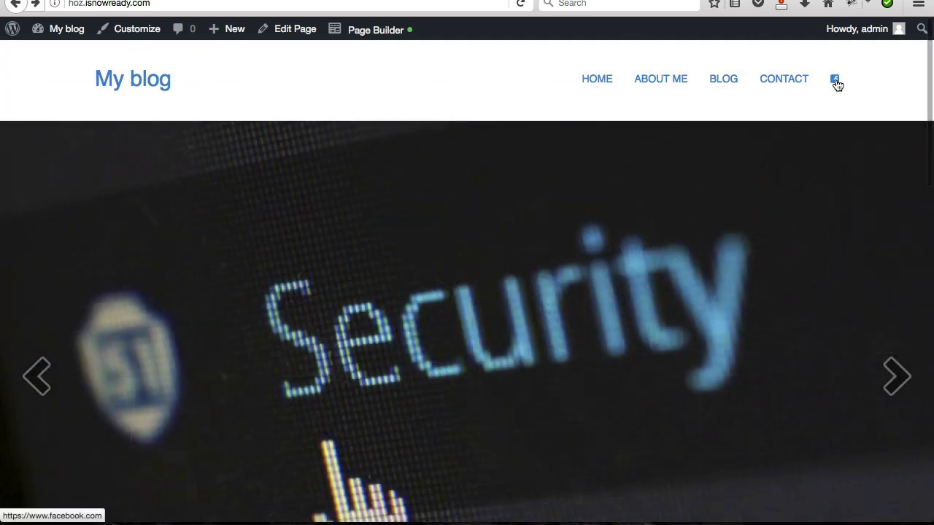
pyautogui.click(836, 80)
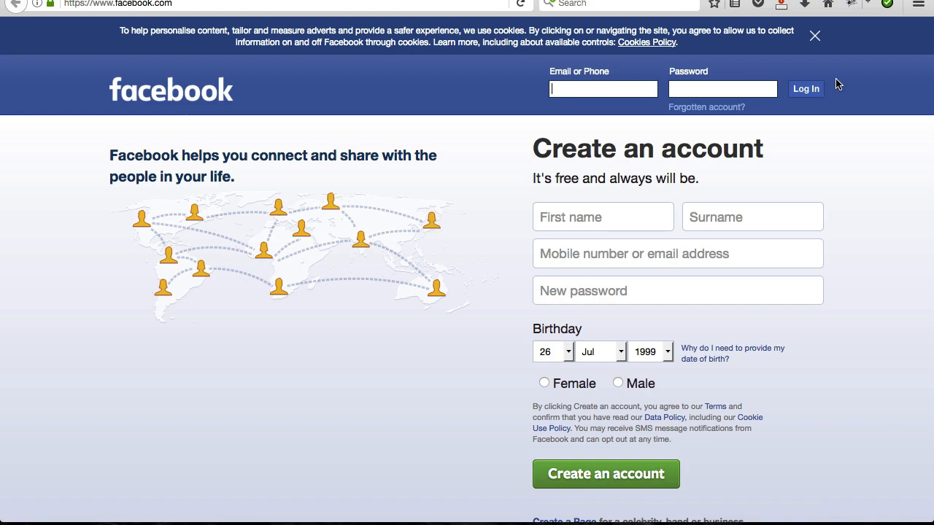
pyautogui.scroll(-4, 452, 311)
pyautogui.scroll(4, 450, 291)
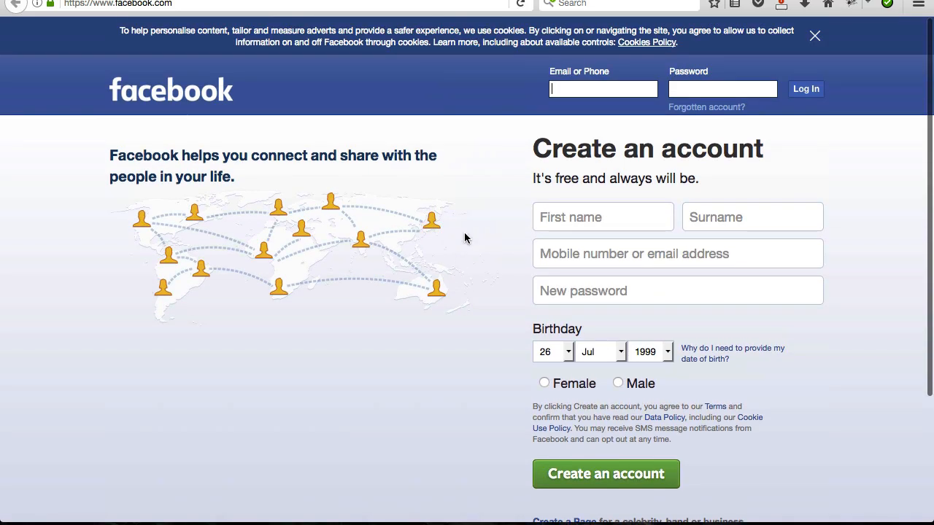
pyautogui.scroll(-2, 489, 296)
pyautogui.scroll(2, 490, 256)
# - Compare the open blog, Facebook and Font Awesome tabs, and look through the blog's home page with its header menu
pyautogui.click(15, 4)
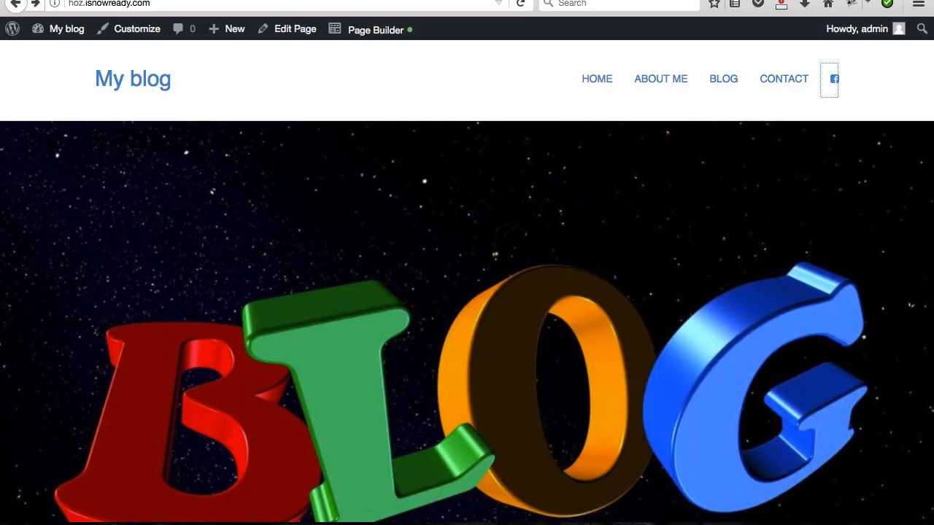
pyautogui.hotkey('ctrl', 'Tab')
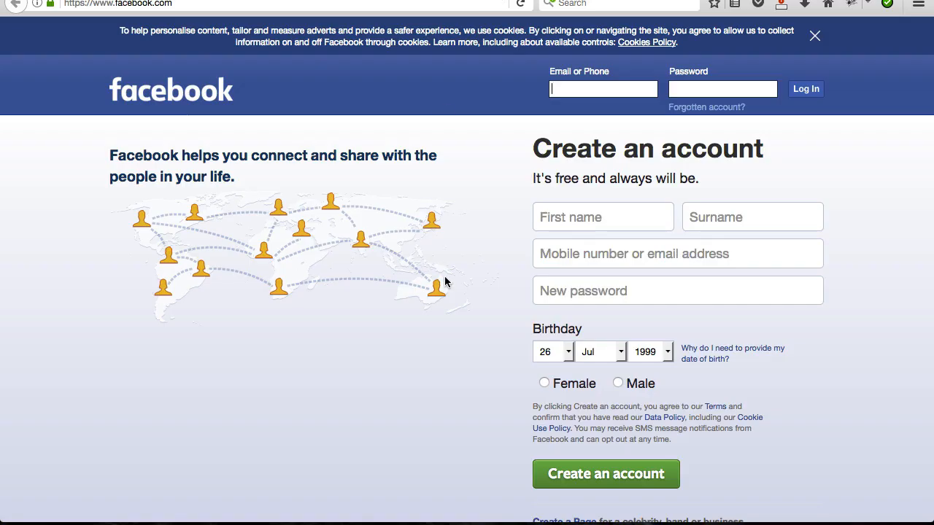
pyautogui.click(497, 0)
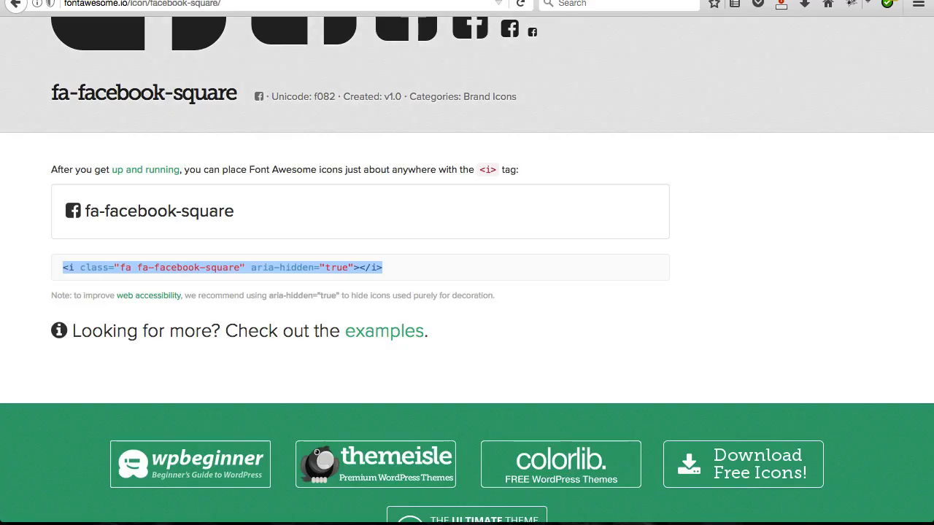
pyautogui.click(381, 0)
pyautogui.scroll(-13, 533, 253)
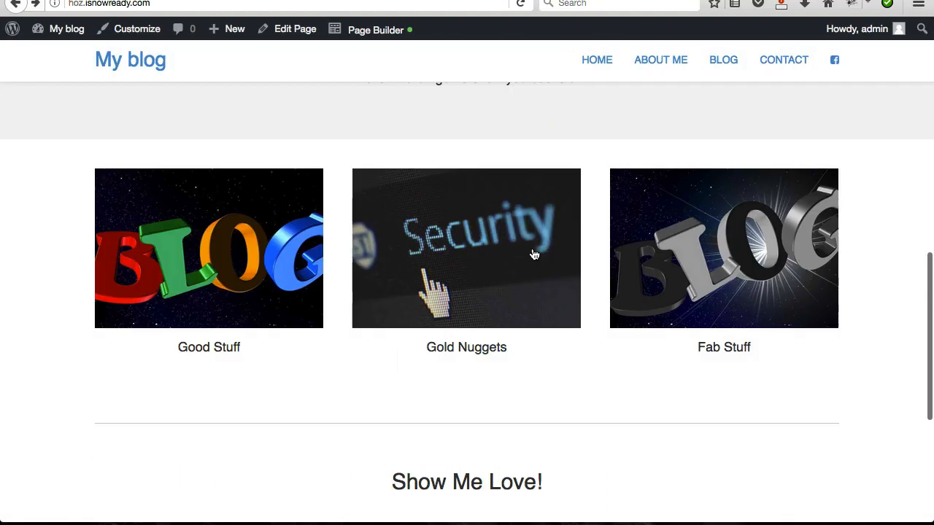
pyautogui.scroll(13, 533, 253)
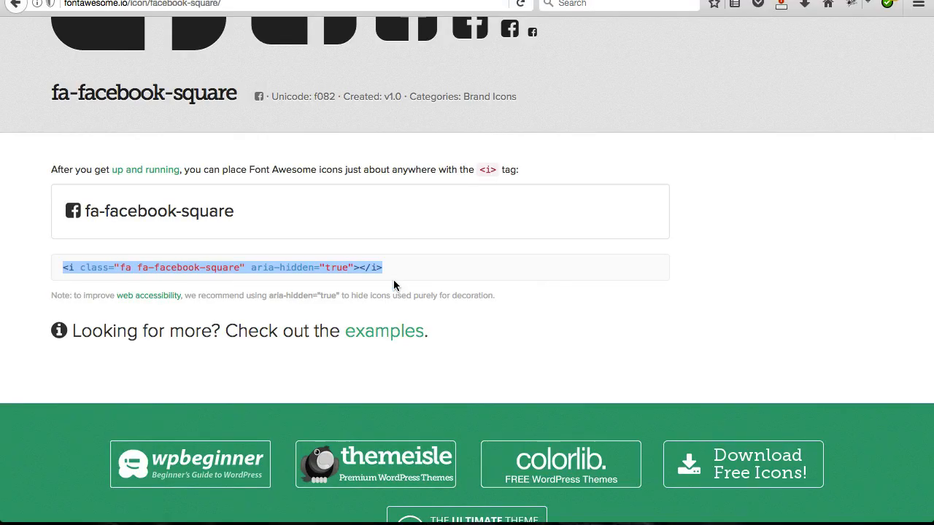
# - Go back from the facebook-square page to the full Font Awesome icon list and find its icon search
pyautogui.scroll(5, 397, 231)
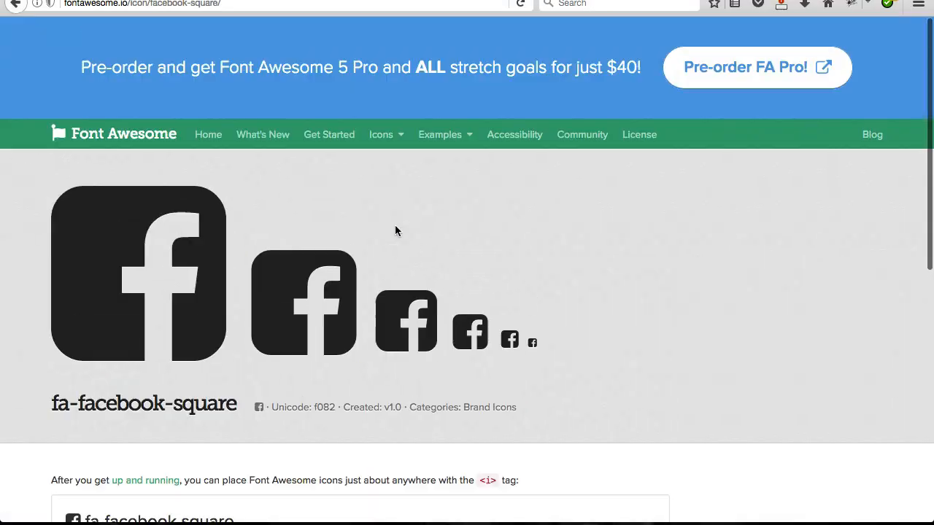
pyautogui.click(15, 3)
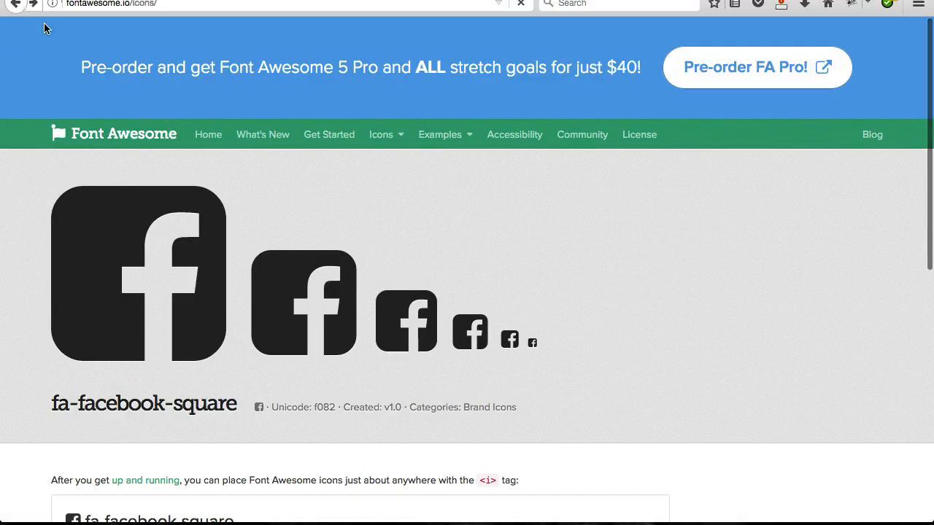
pyautogui.scroll(9, 448, 216)
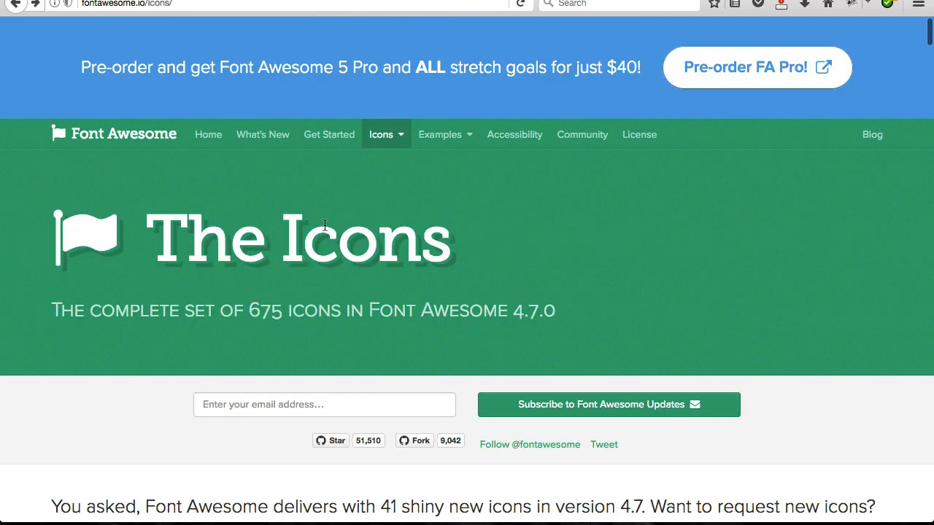
pyautogui.scroll(-8, 405, 276)
# - Search the Font Awesome icons for "twitter", look over the matches, and select the search term for replacement
pyautogui.click(281, 317)
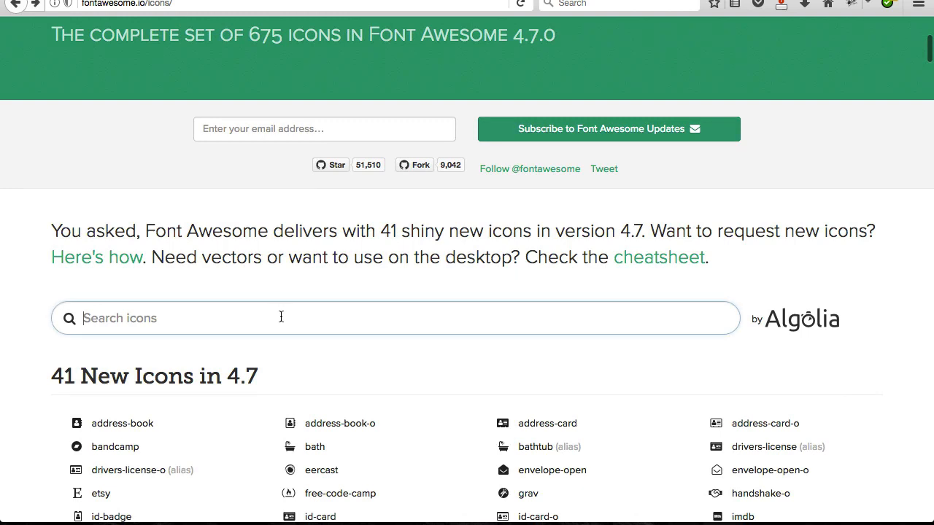
pyautogui.write('itter')
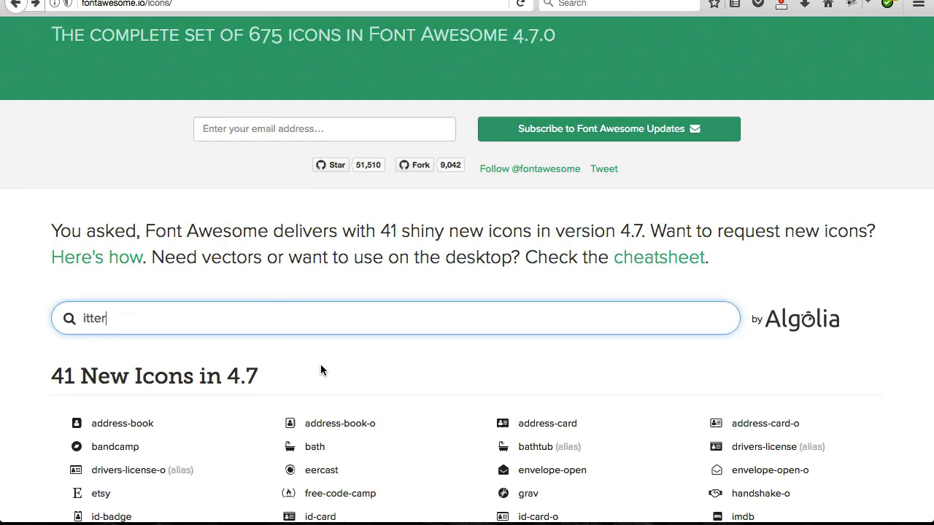
pyautogui.press('Left')
pyautogui.press('Left')
pyautogui.press('Left')
pyautogui.press('Left')
pyautogui.press('Left')
pyautogui.write('tw')
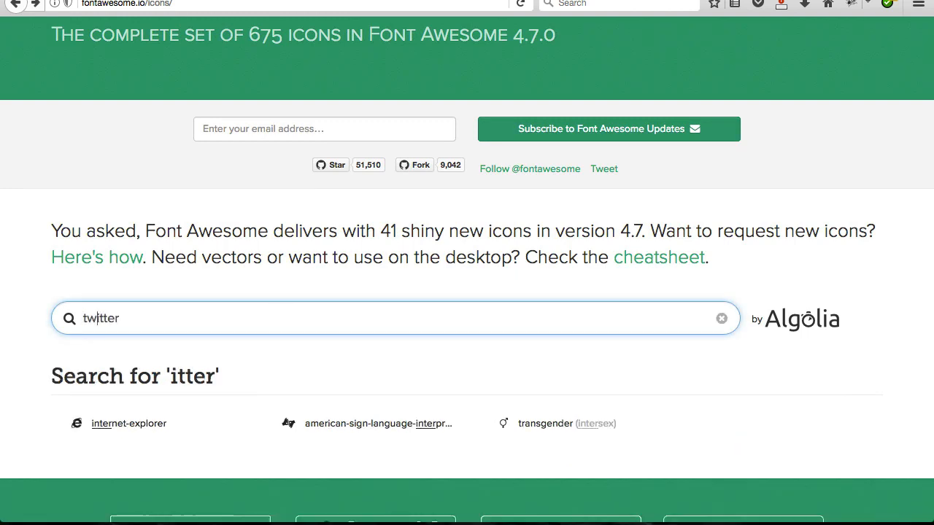
pyautogui.scroll(-4, 543, 376)
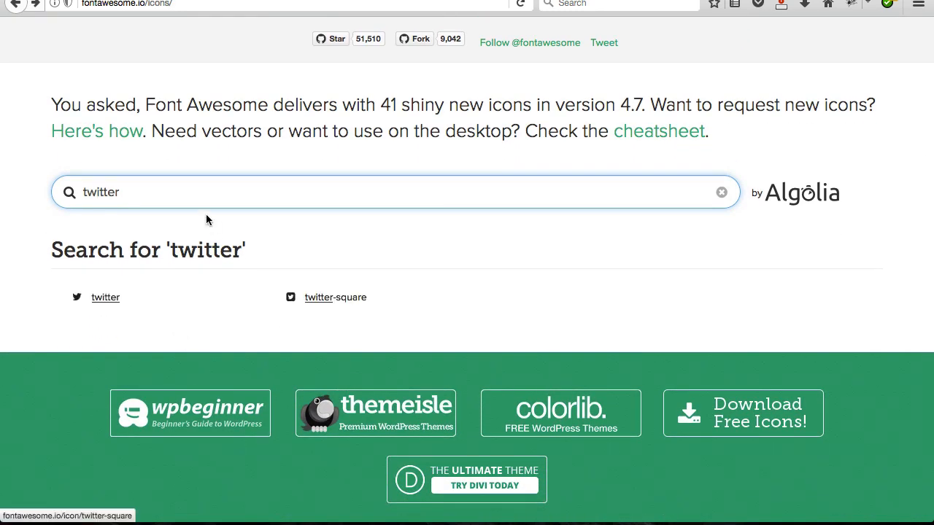
pyautogui.doubleClick(93, 193)
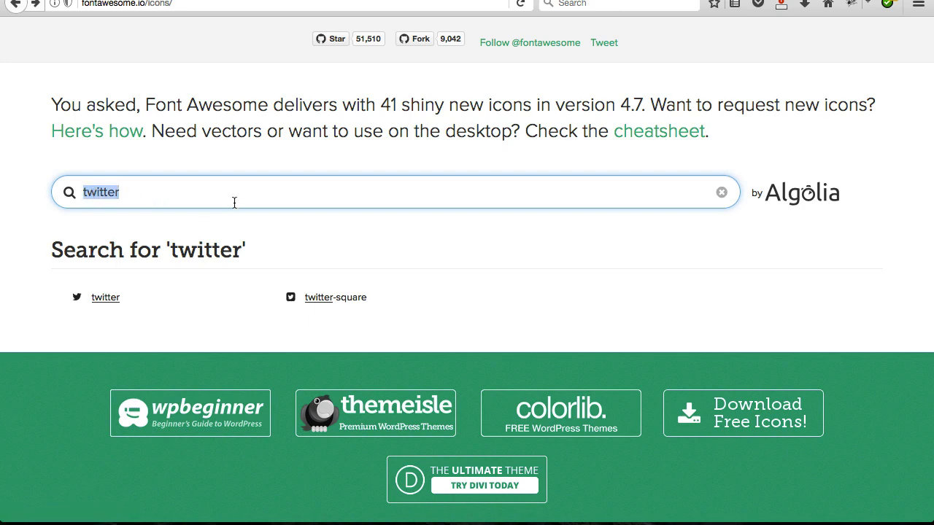